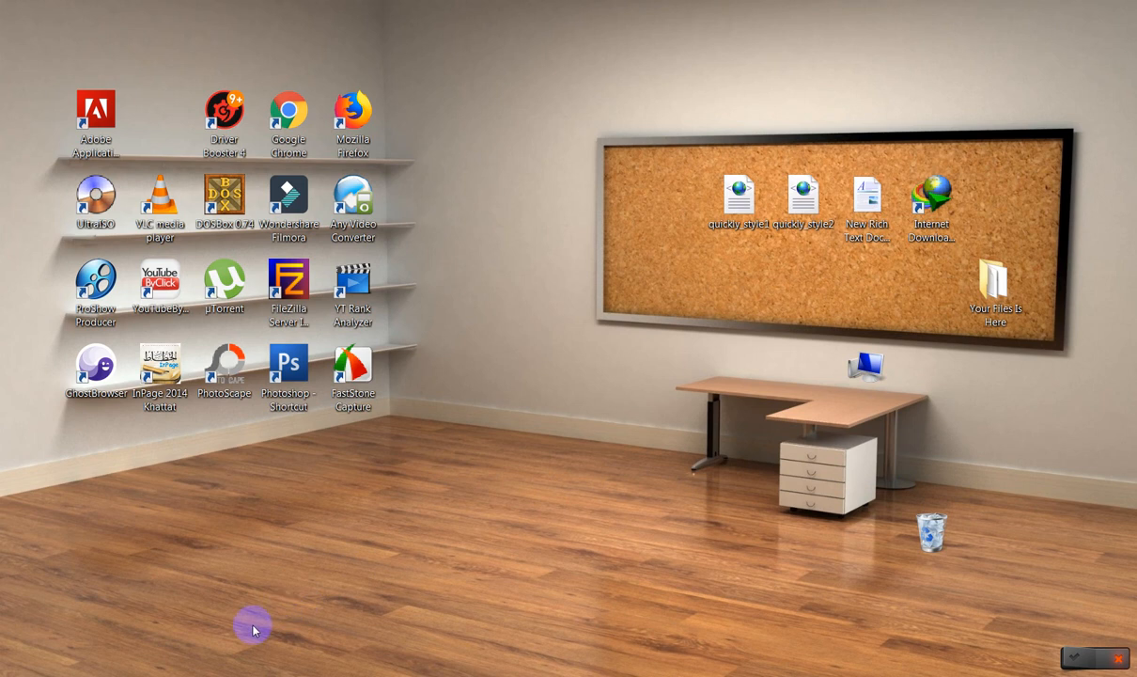
Step: Switch to the Chrome window showing Domain Manager and load blogger.com in its empty tab
mouse_move(213, 672)
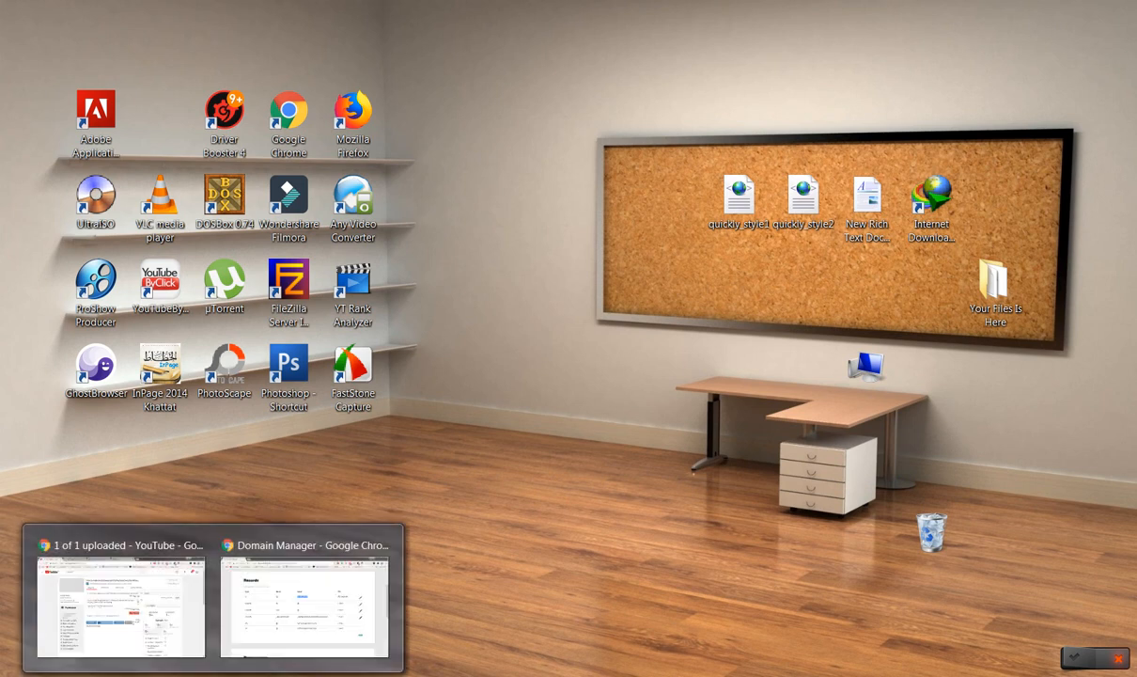
click(287, 606)
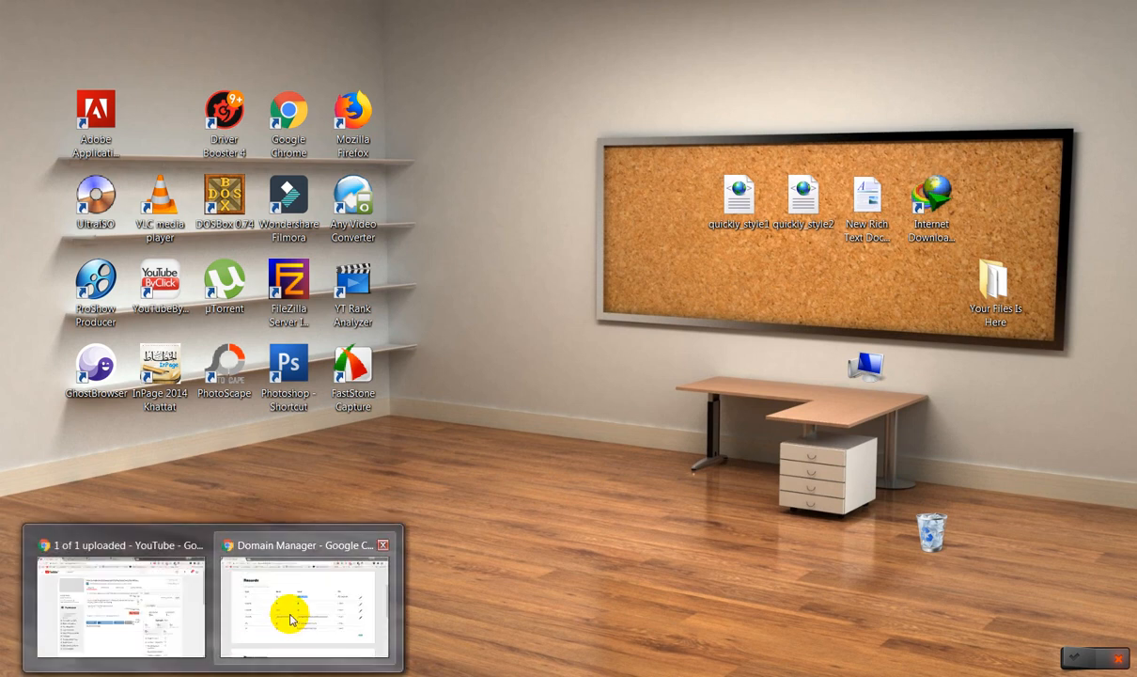
click(192, 11)
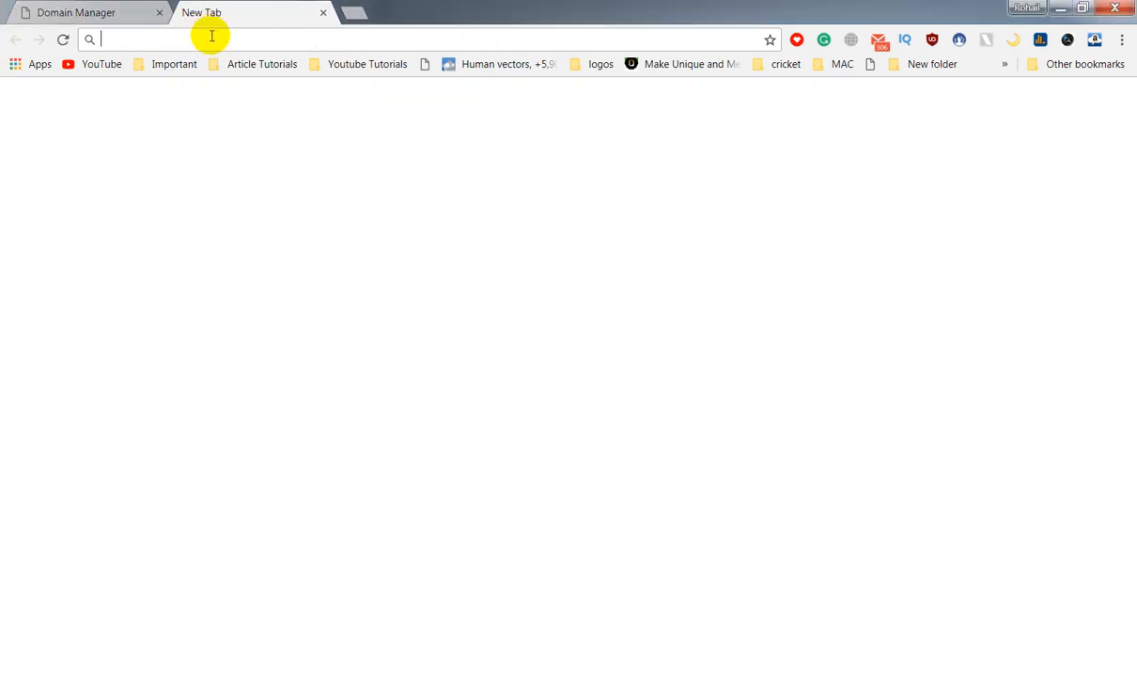
text(blogger.com)
key(Return)
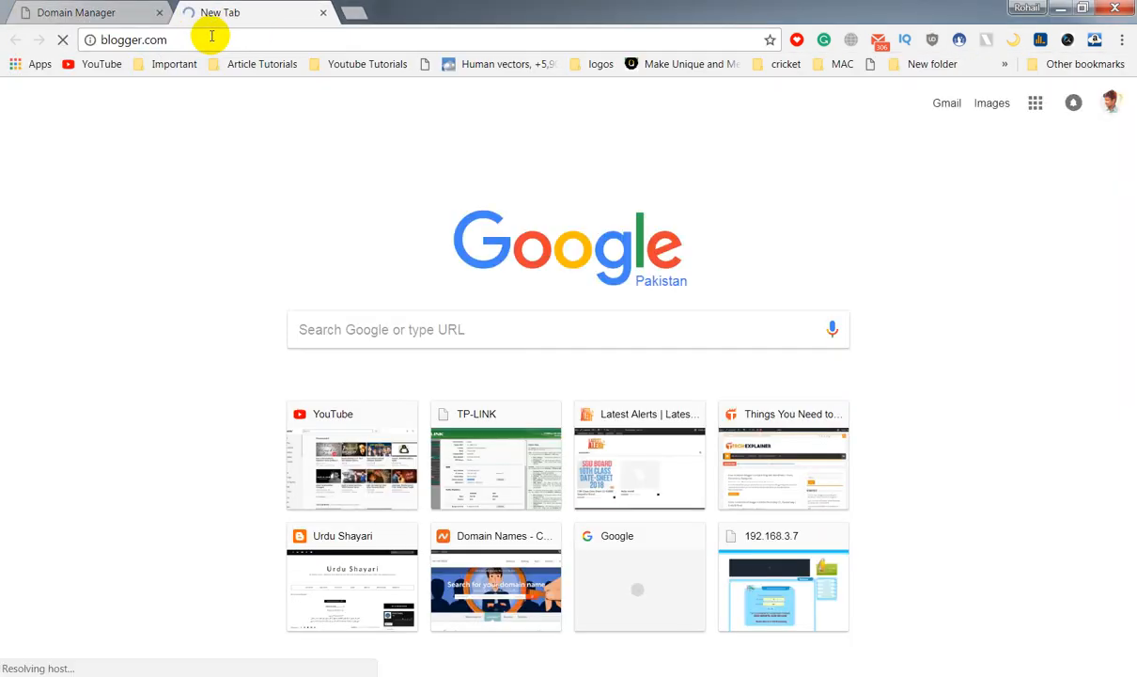
Step: Return to the GoDaddy DNS page and go back to the My Domains list
click(131, 6)
scroll(94, 122, up, 3)
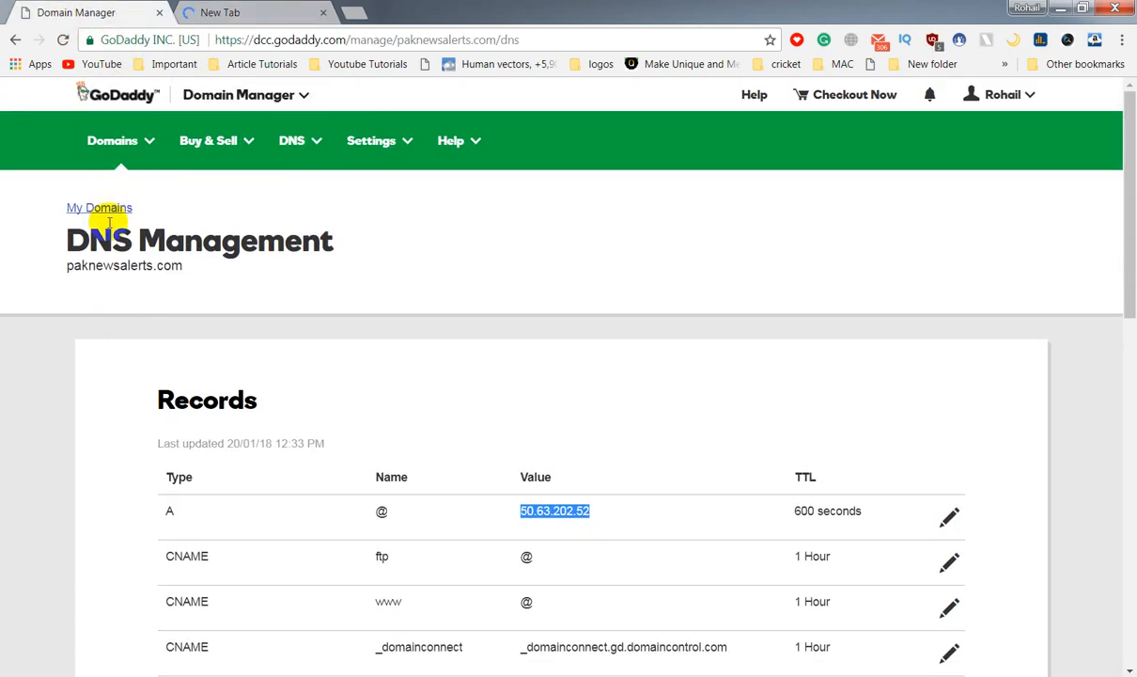
click(271, 9)
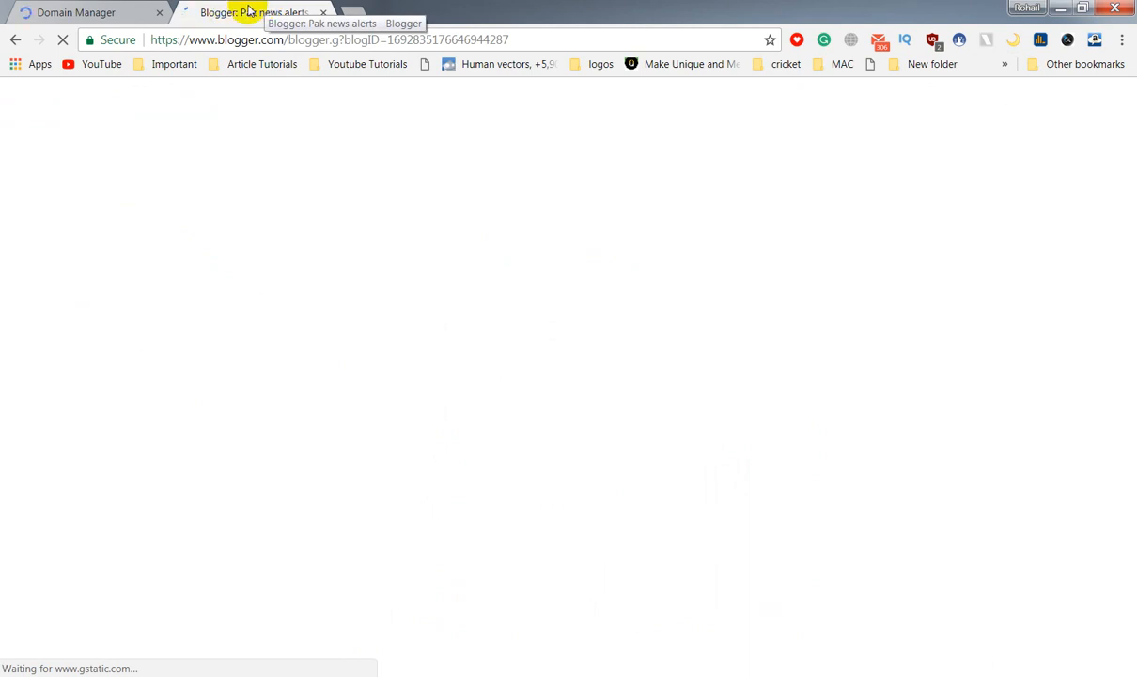
click(117, 8)
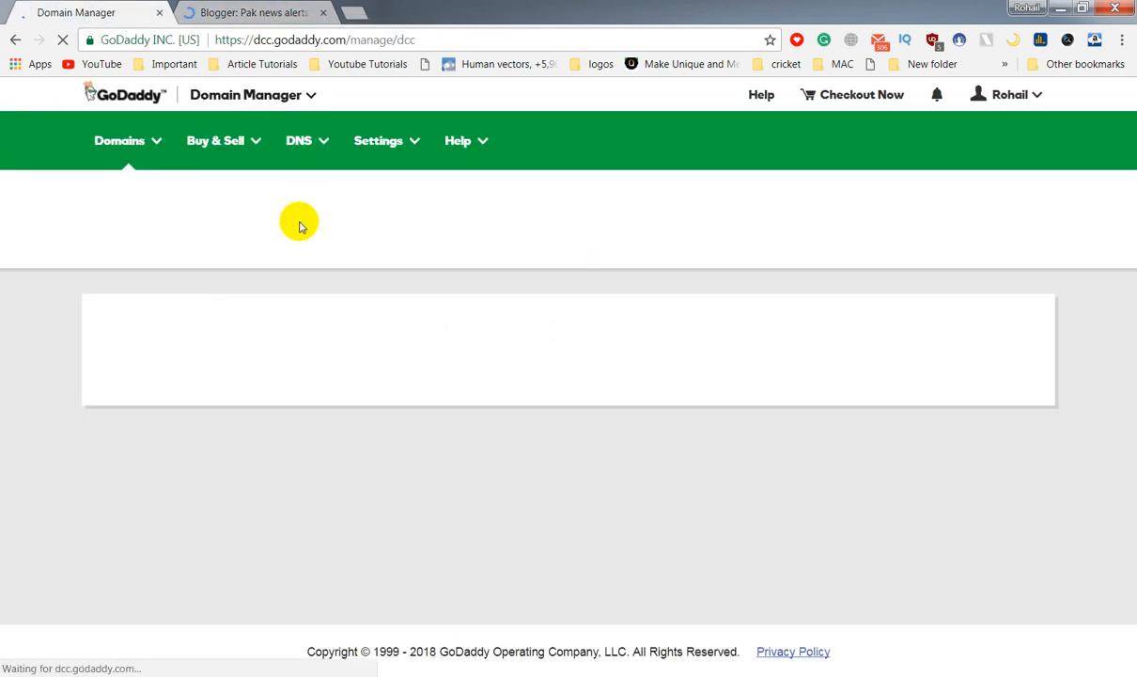
click(259, 154)
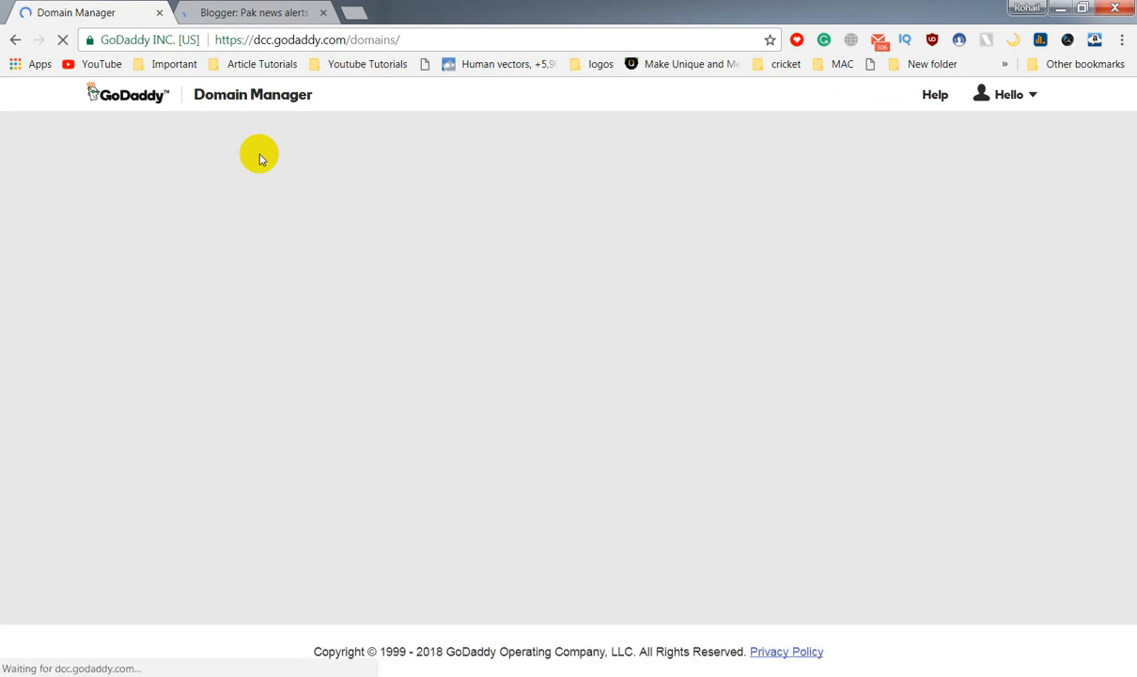
Step: Open the Basic settings of the Pak news alerts blog in Blogger
click(218, 7)
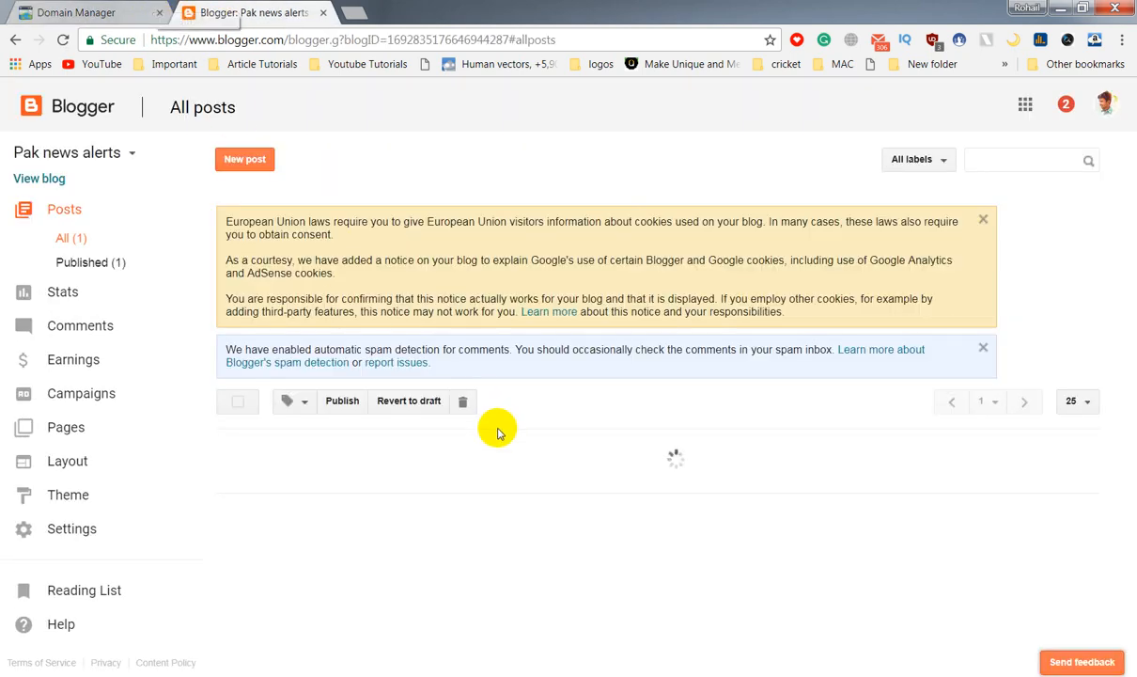
click(147, 7)
click(226, 11)
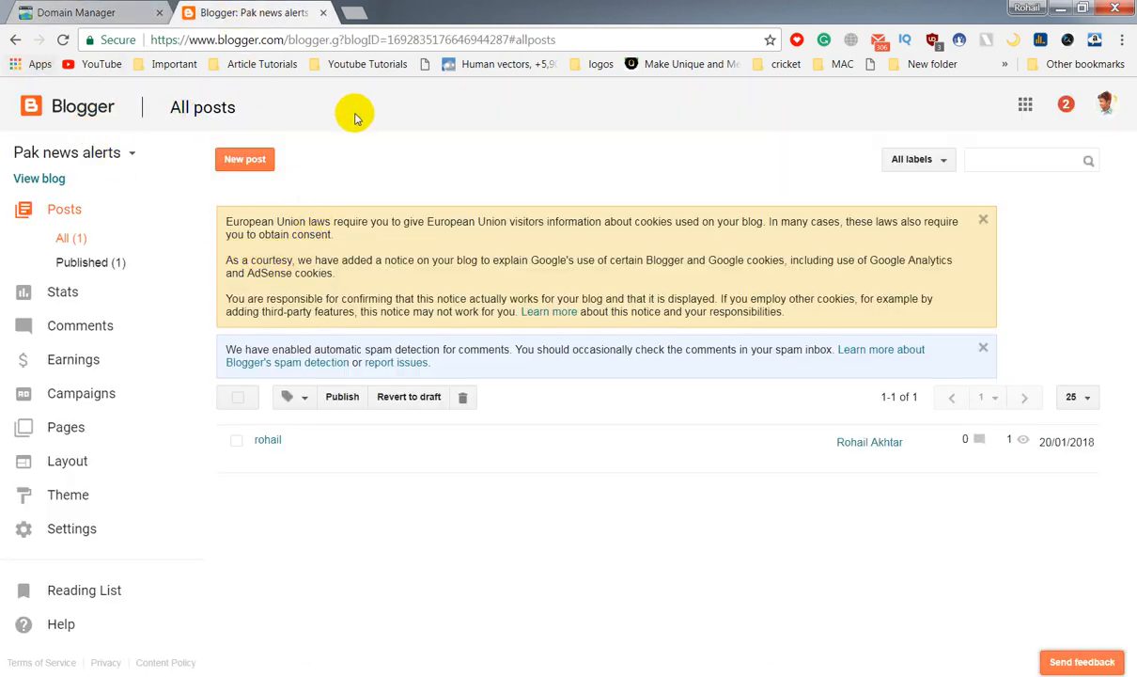
click(105, 149)
click(113, 145)
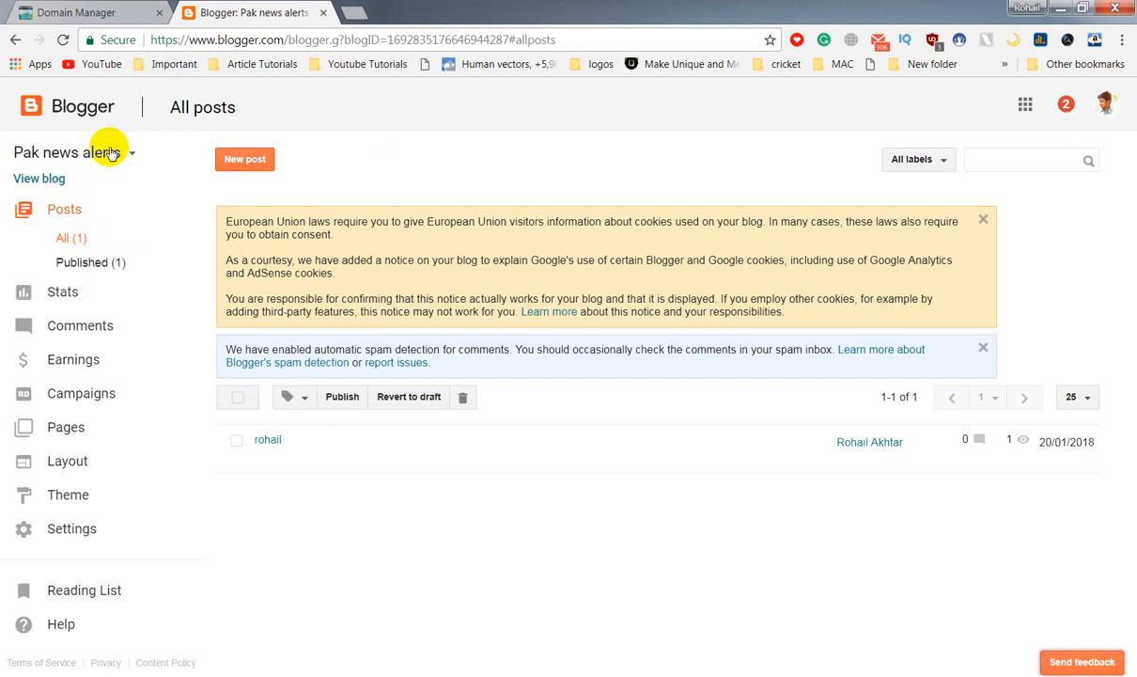
click(66, 531)
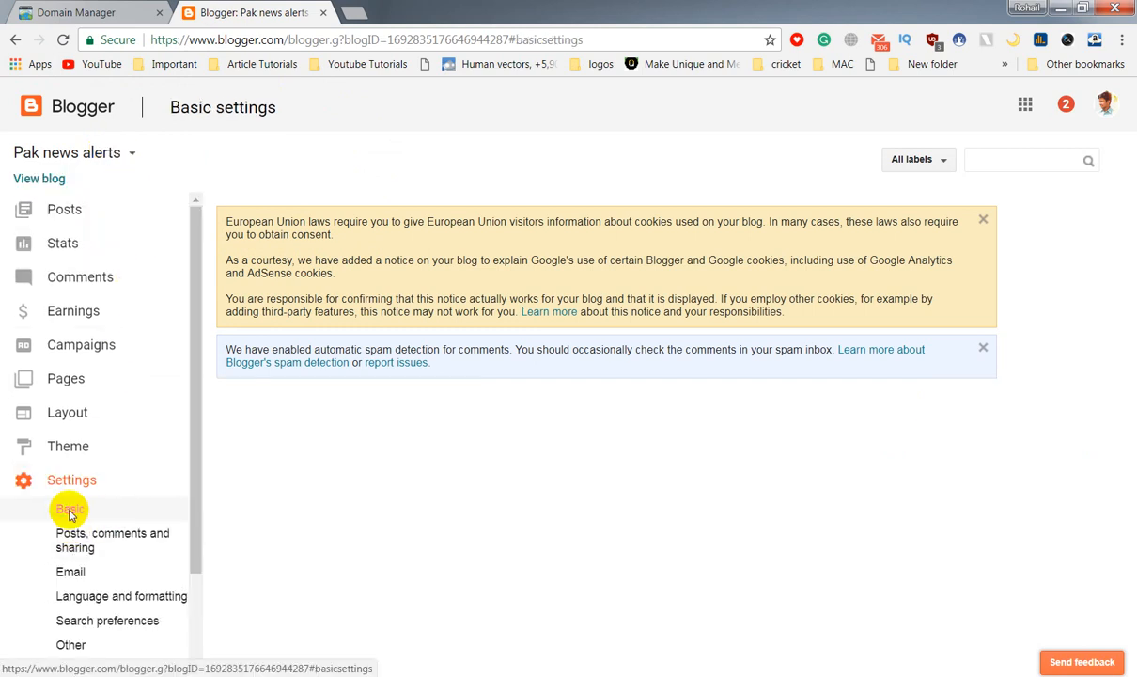
click(69, 512)
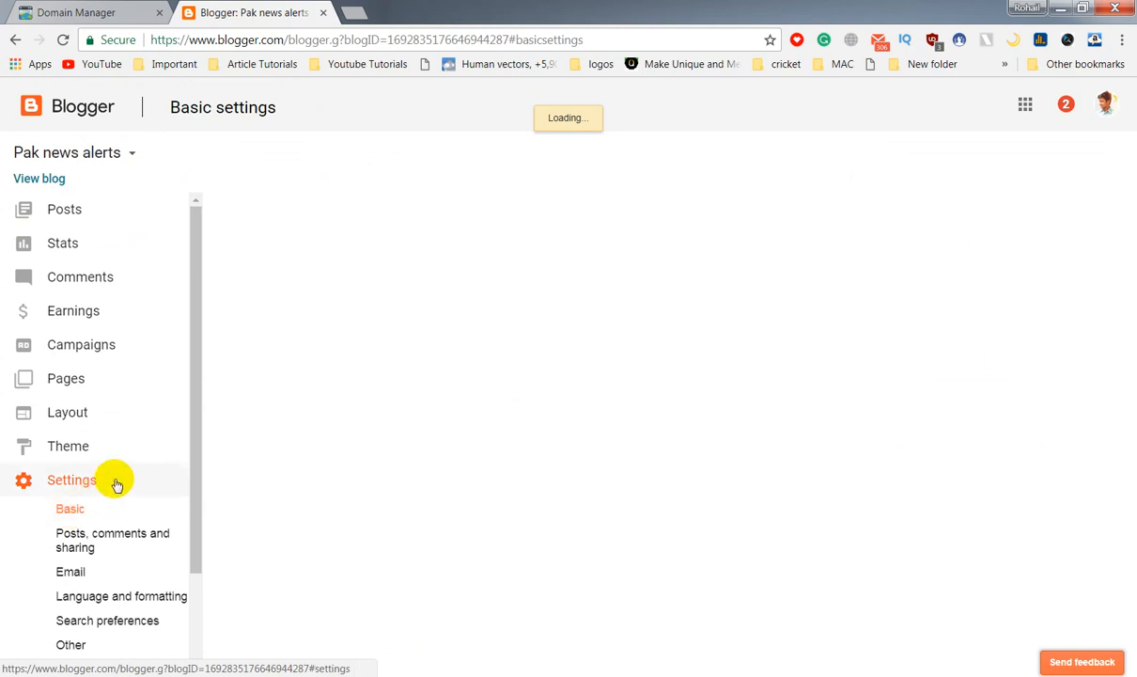
Step: Start setting up a third-party URL for the blog address in the Publishing settings
click(113, 12)
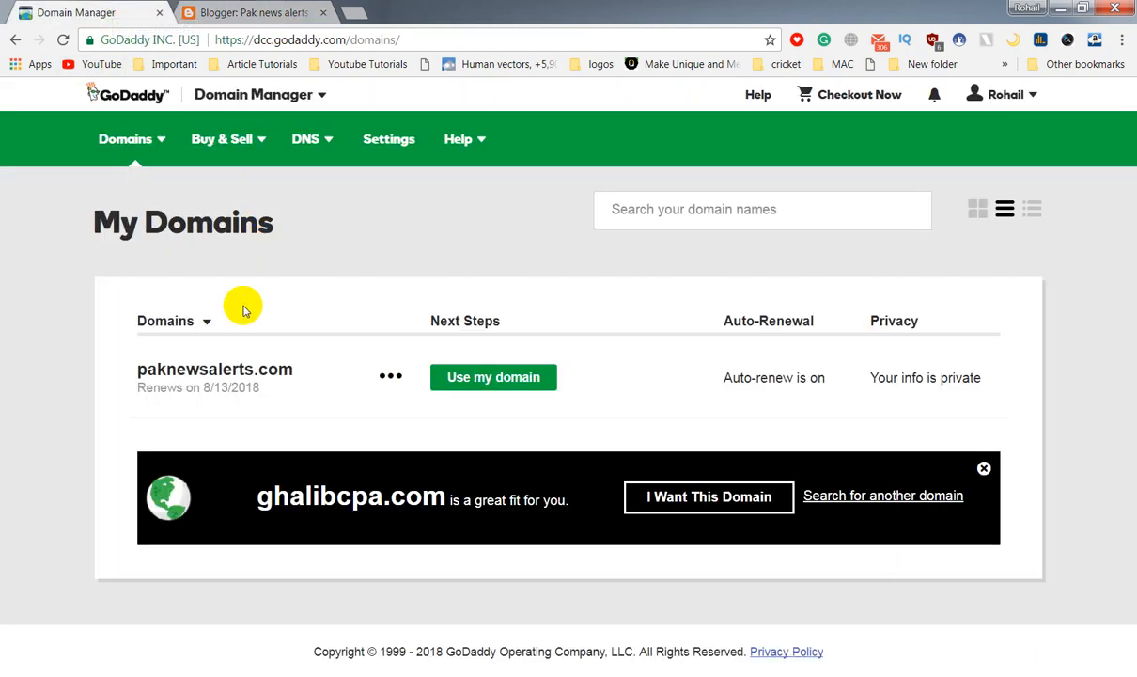
click(249, 12)
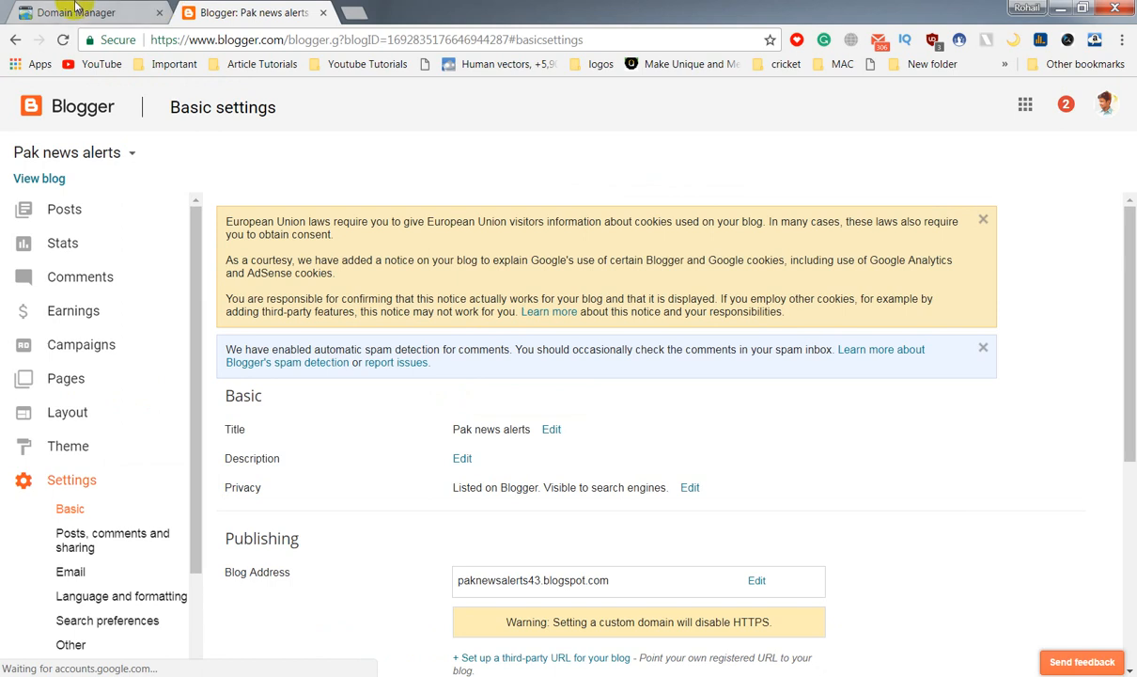
scroll(425, 417, down, 3)
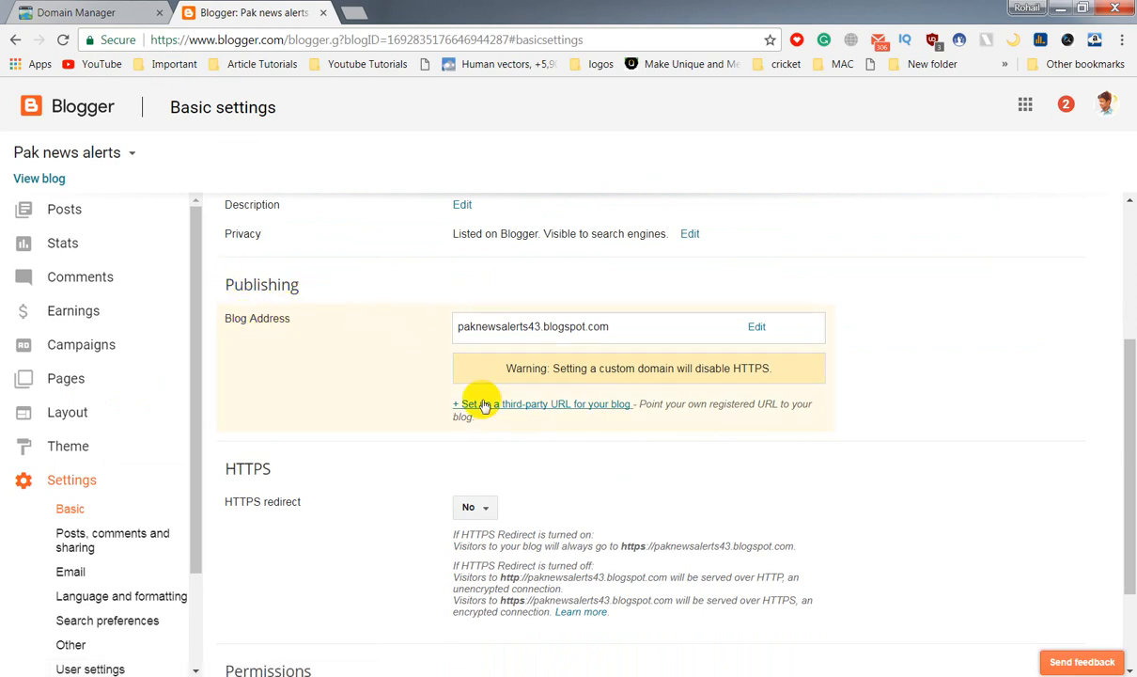
click(485, 406)
click(518, 356)
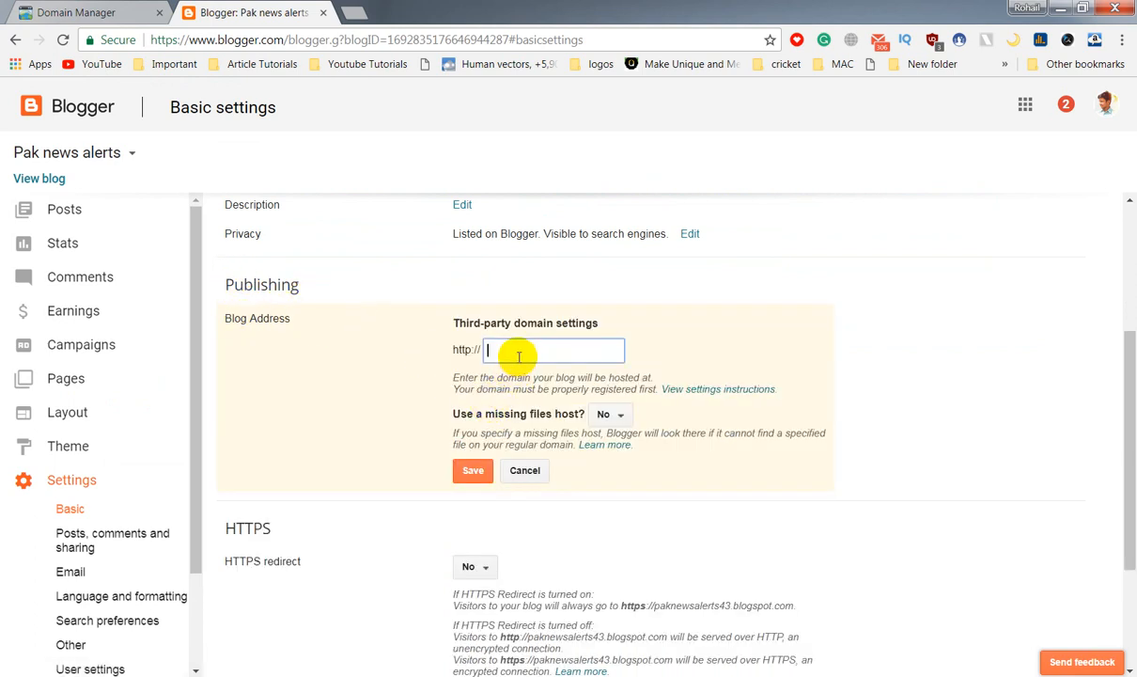
click(94, 7)
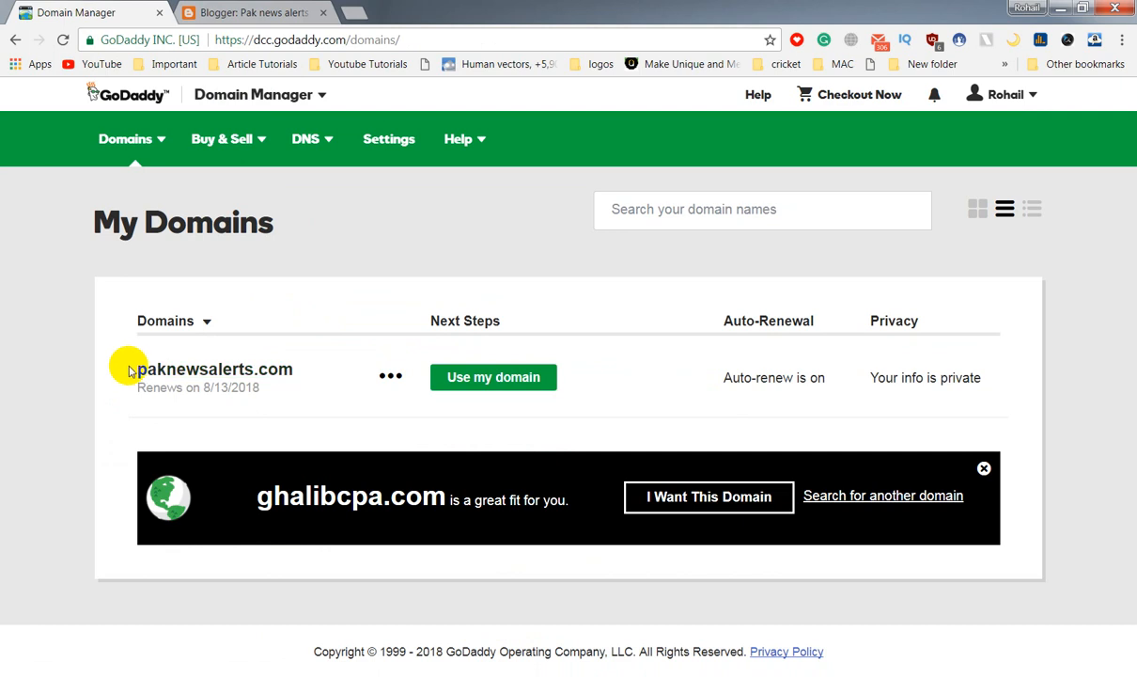
drag(127, 368, 268, 367)
right_click(267, 366)
click(282, 494)
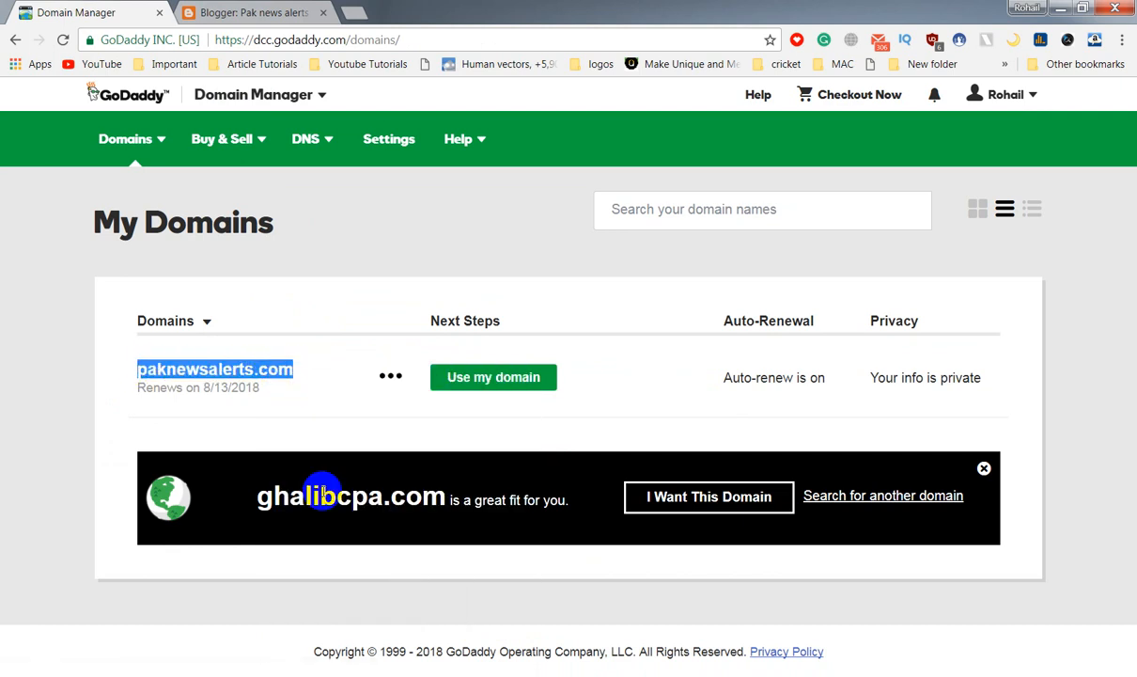
click(251, 12)
right_click(519, 350)
click(520, 442)
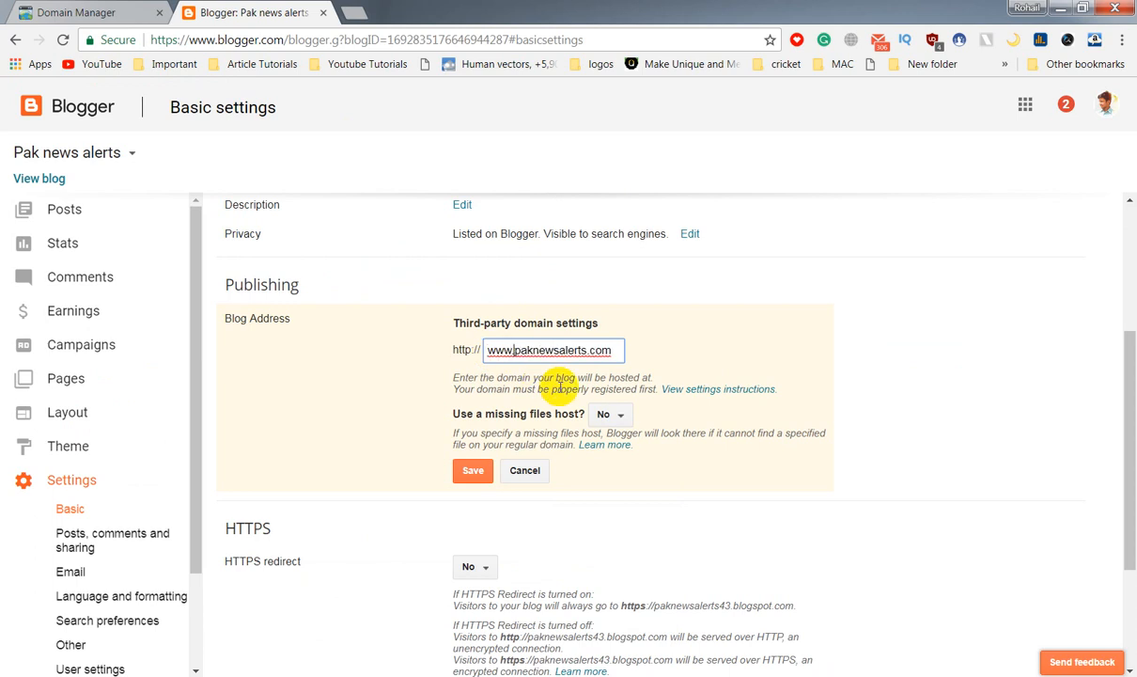
Step: Open the custom domain settings instructions in a separate tab and submit the third-party domain for saving
click(474, 472)
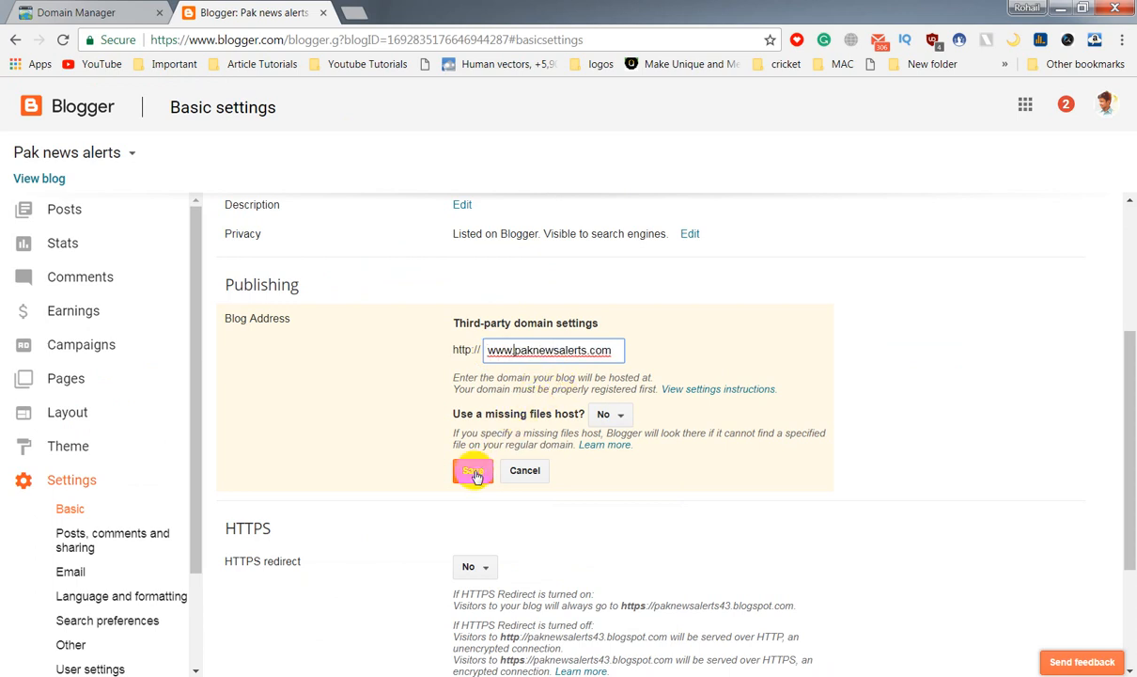
click(696, 389)
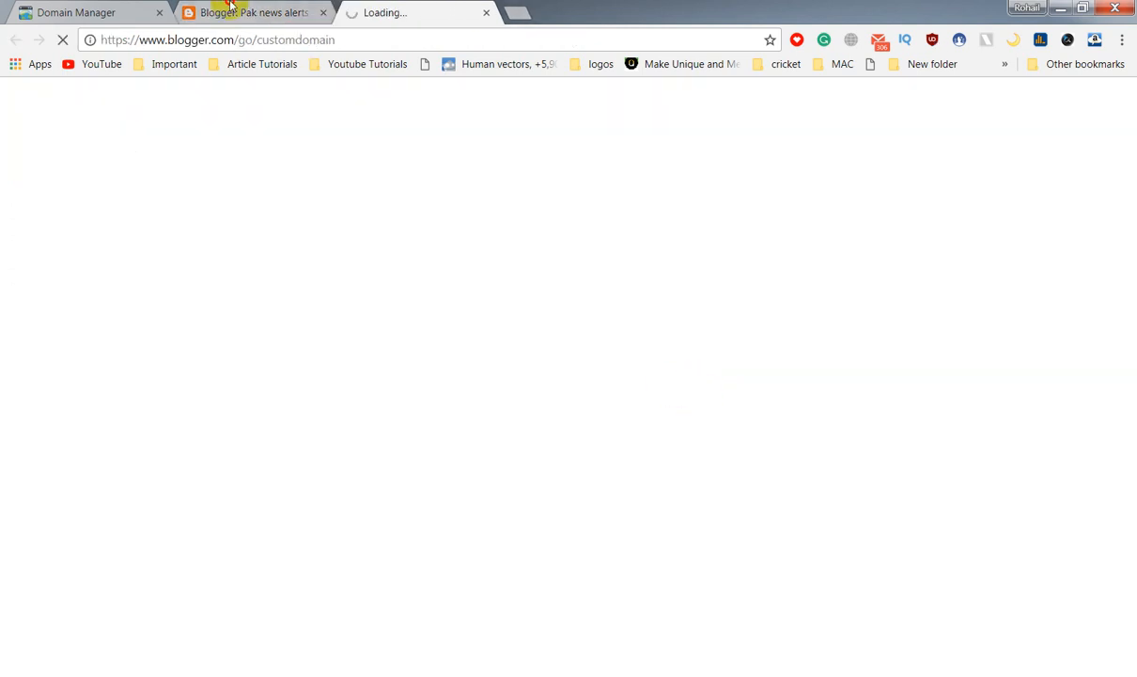
click(230, 8)
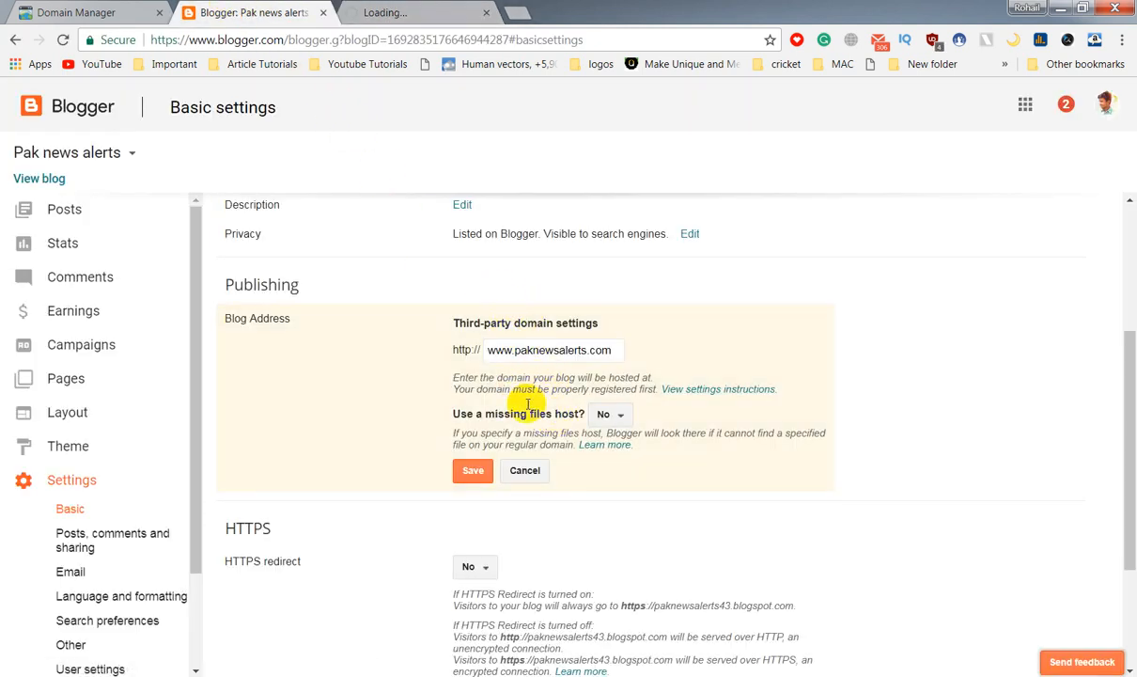
click(470, 469)
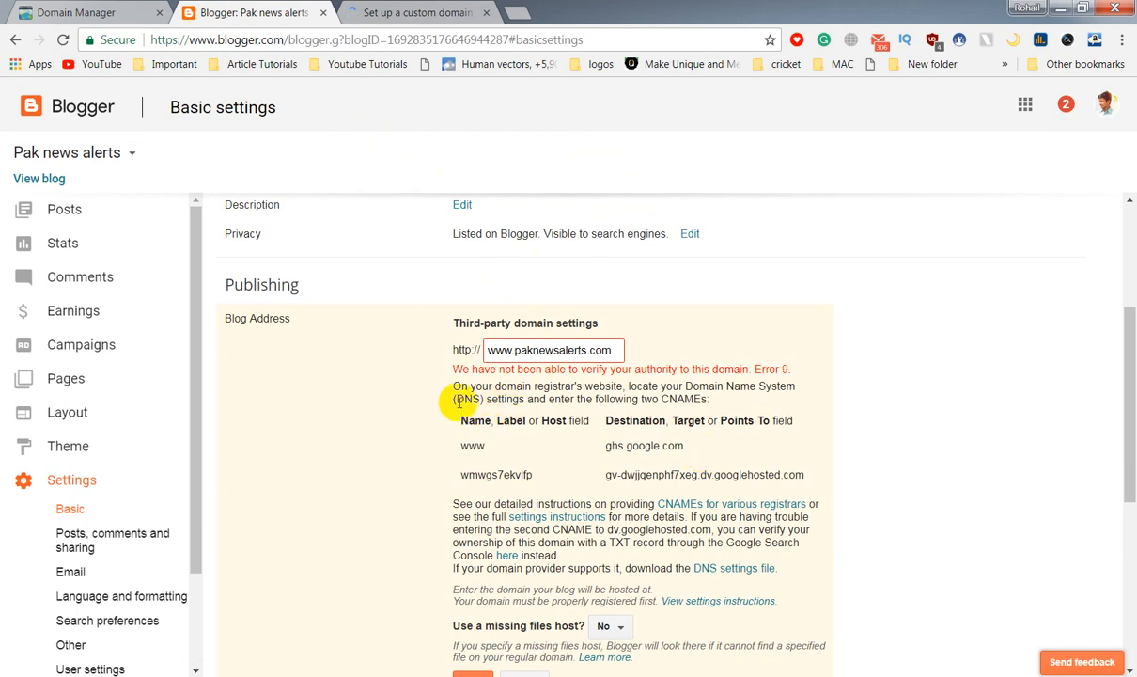
Step: Look through Blogger's custom domain setup instructions and return to the blog's Basic settings
click(414, 12)
scroll(381, 233, down, 3)
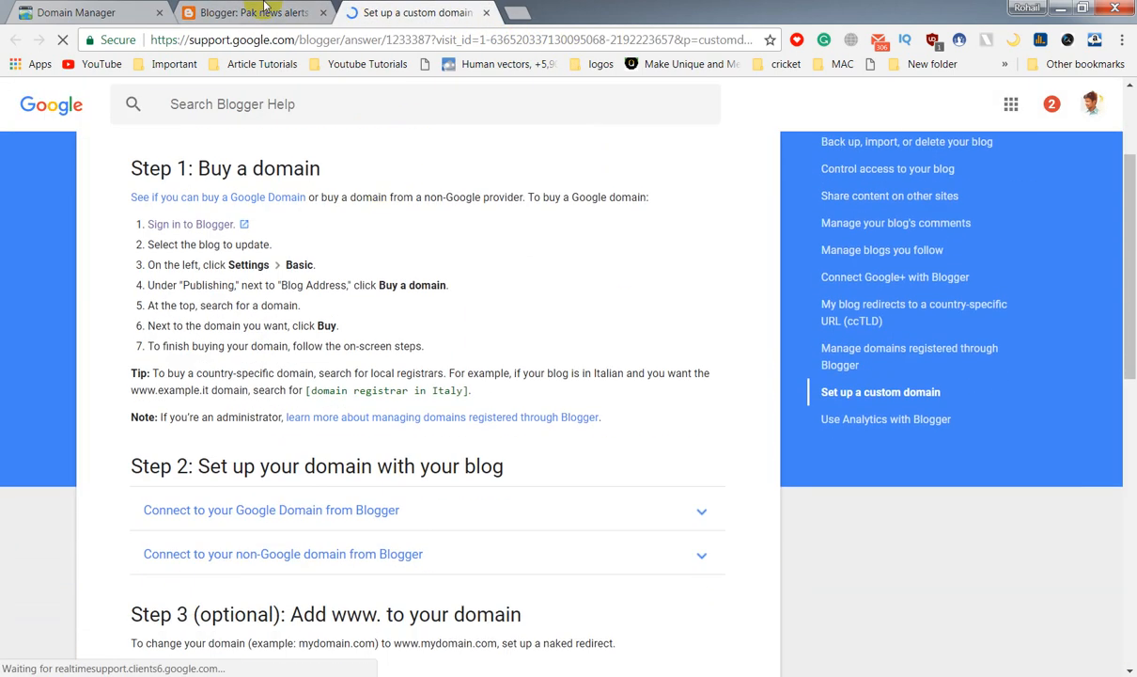
click(277, 9)
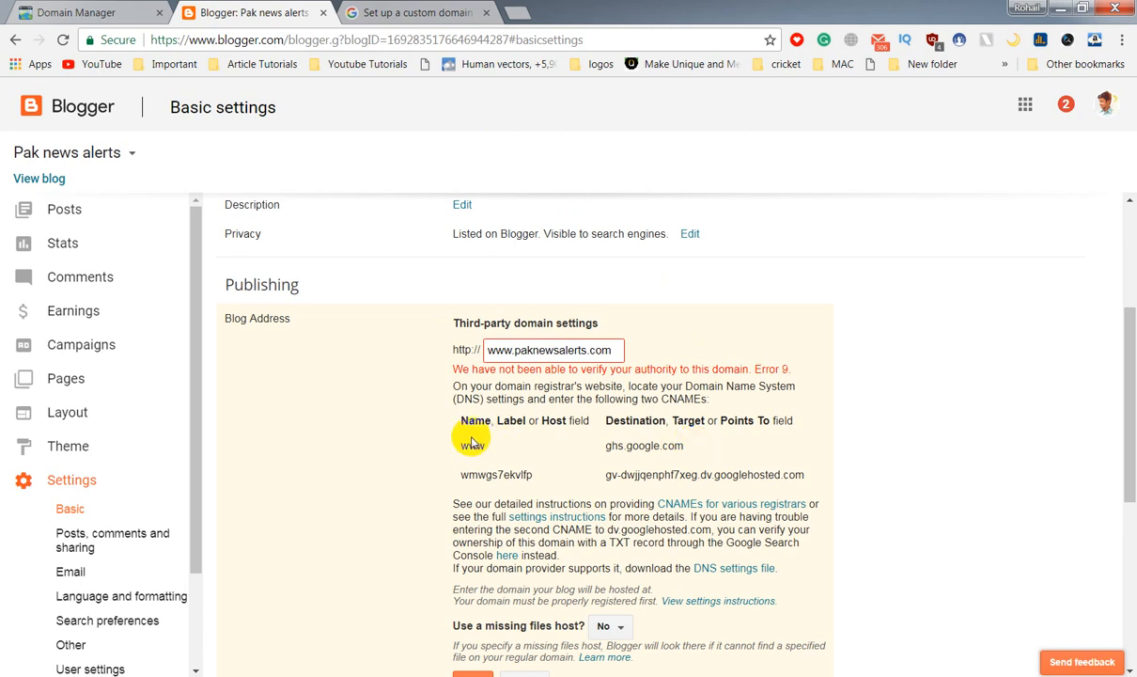
Step: Open the DNS records of paknewsalerts.com in GoDaddy
click(32, 7)
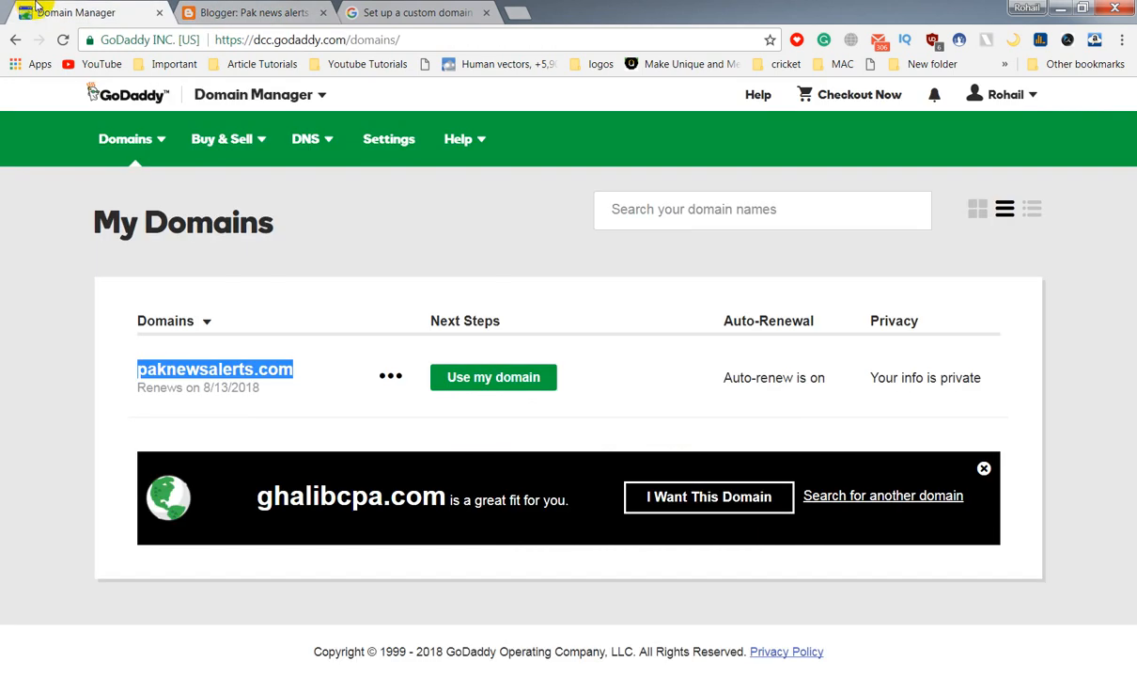
click(391, 375)
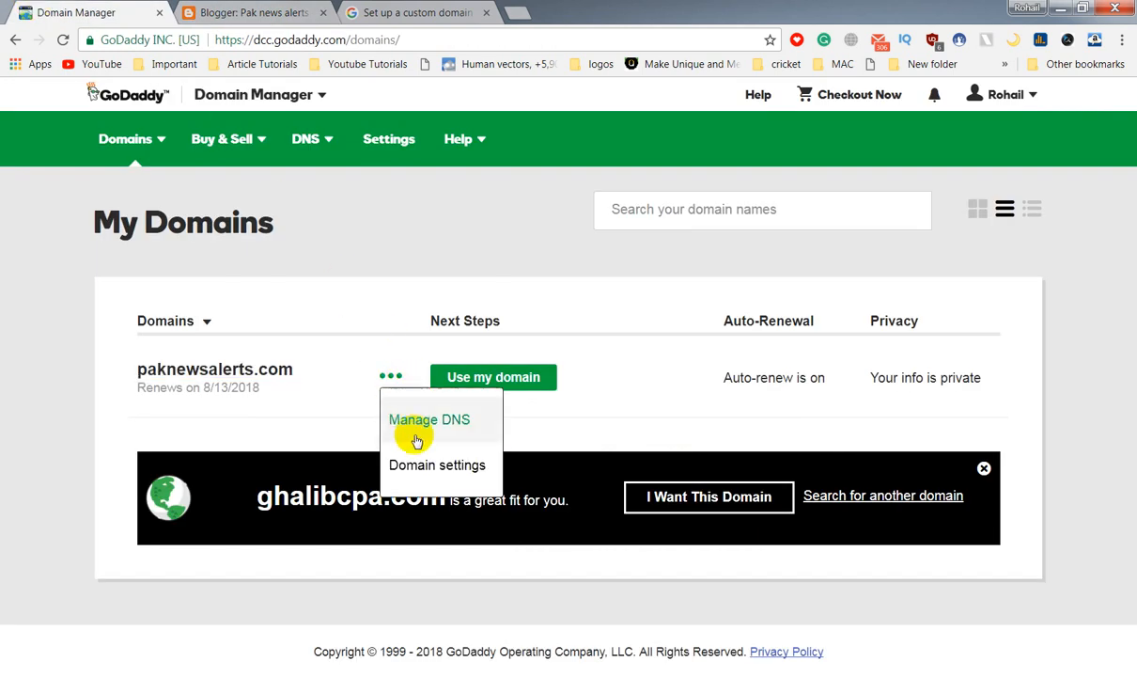
click(409, 425)
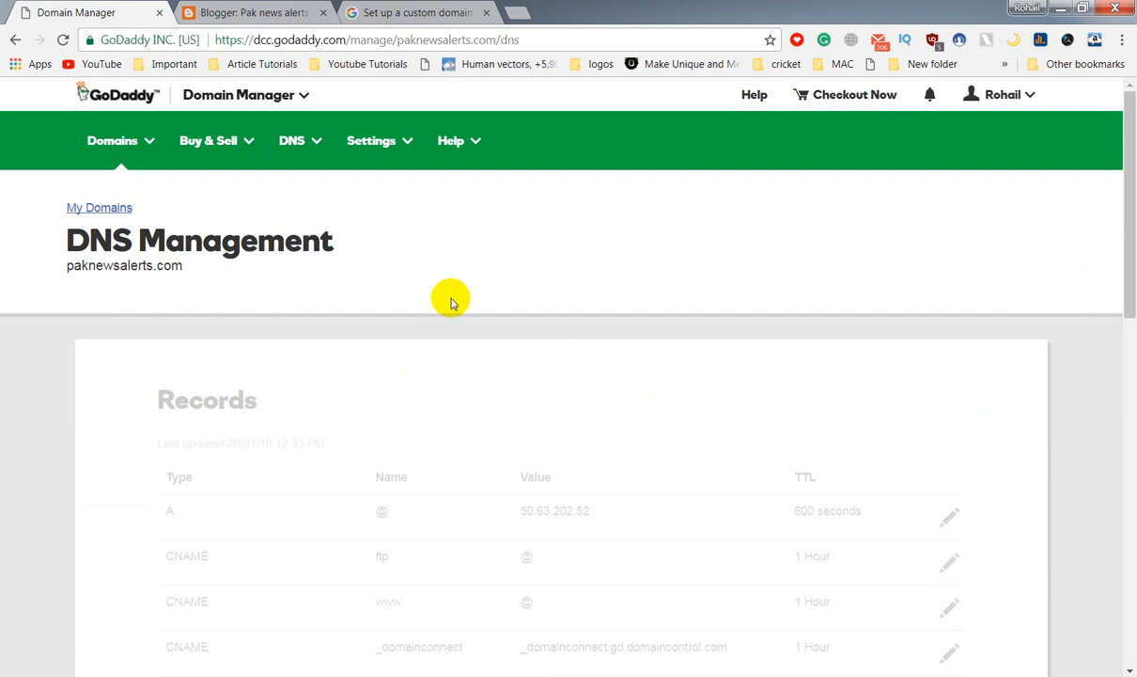
scroll(179, 422, down, 1)
scroll(355, 384, down, 2)
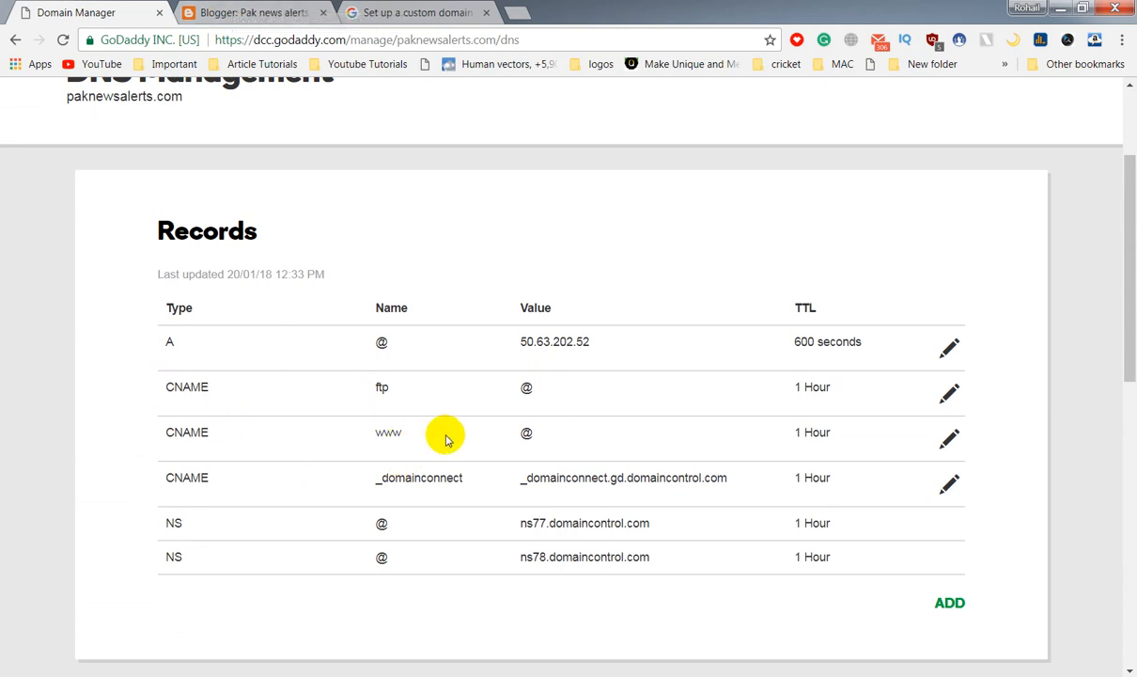
Step: Copy the www CNAME destination ghs.google.com from Blogger and return to GoDaddy's DNS records
click(252, 13)
drag(683, 445, 606, 445)
right_click(617, 443)
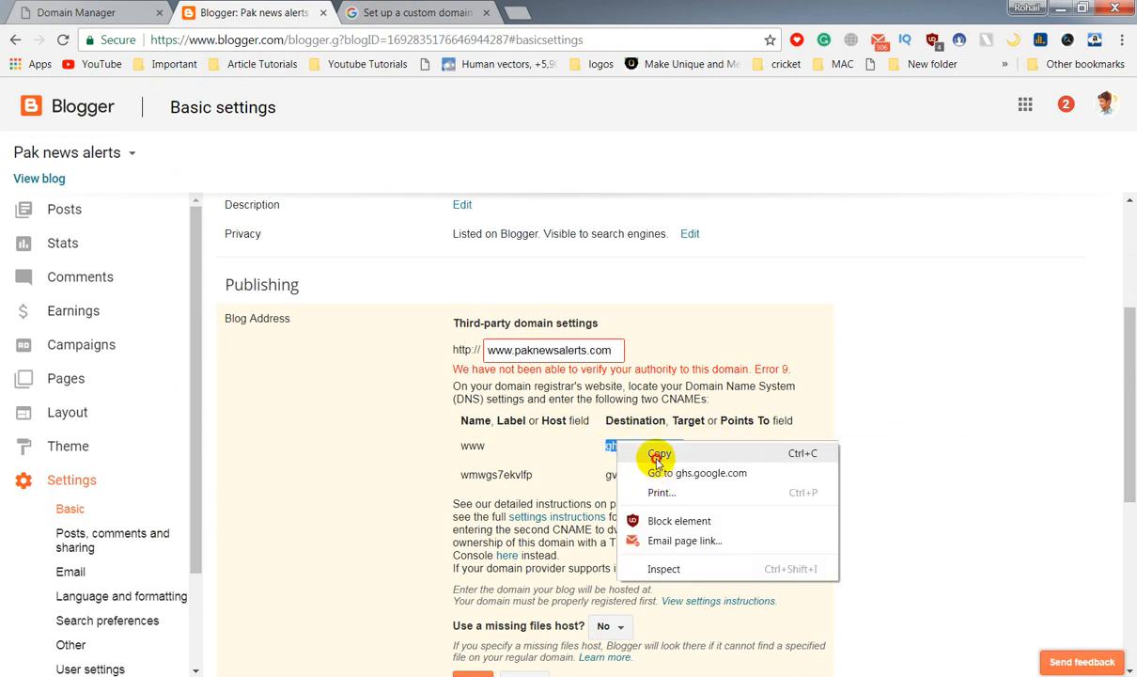
click(657, 455)
click(56, 7)
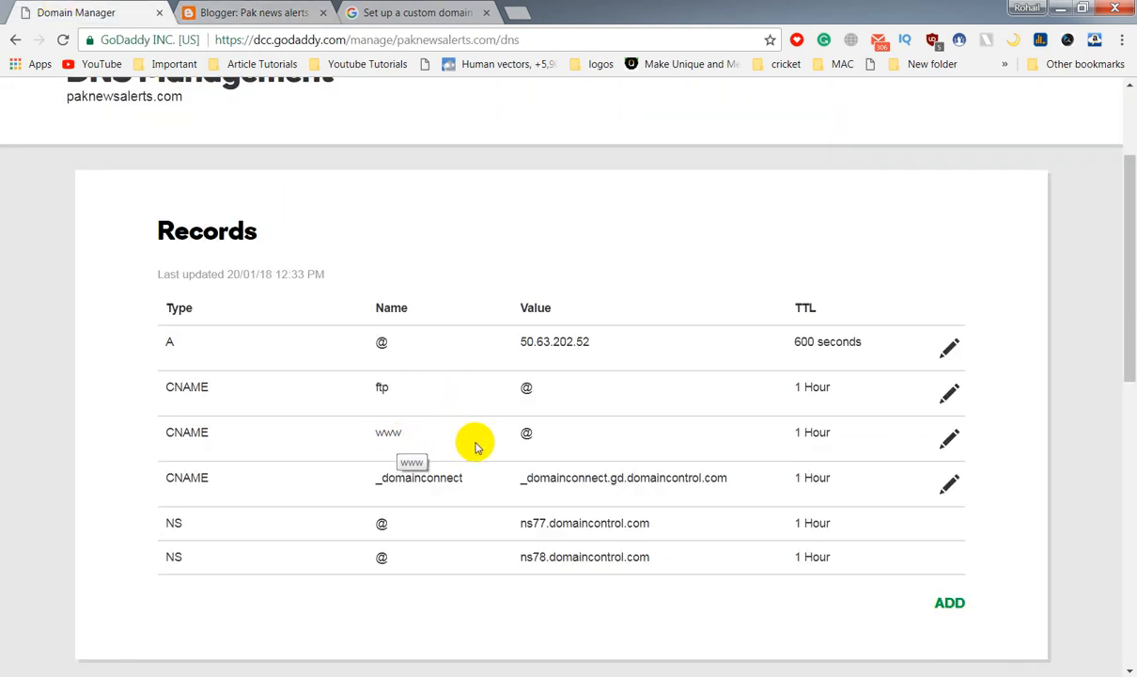
Step: Point the www CNAME record to ghs.google.com without leading spaces and save it
click(950, 438)
click(454, 526)
right_click(454, 526)
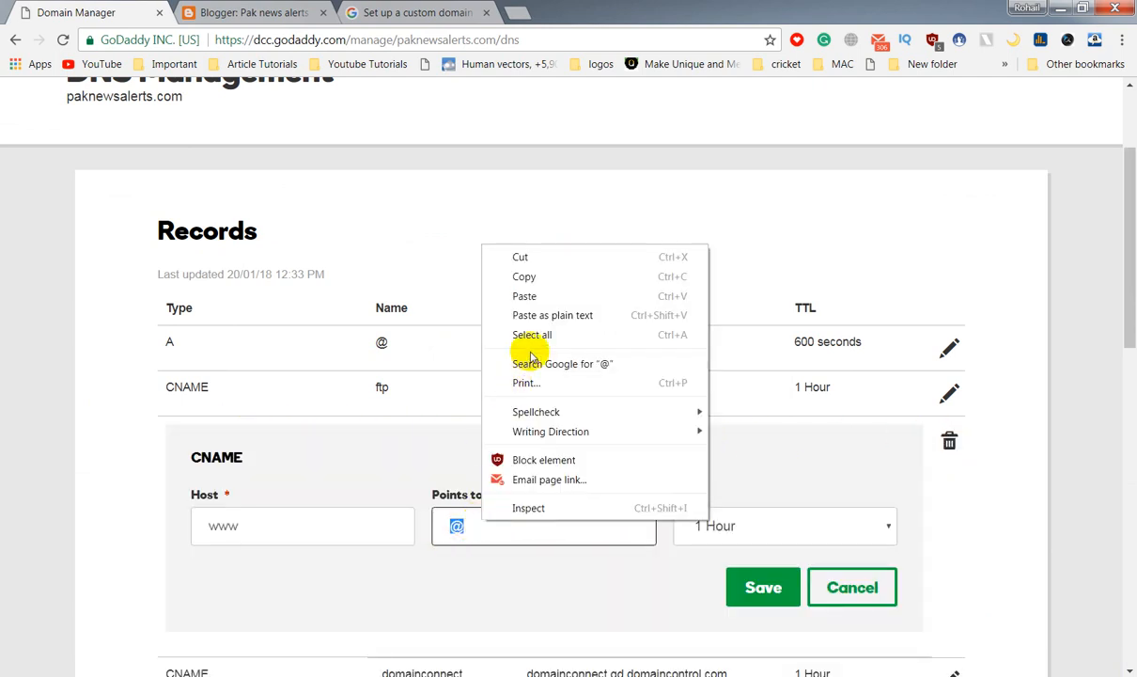
click(498, 293)
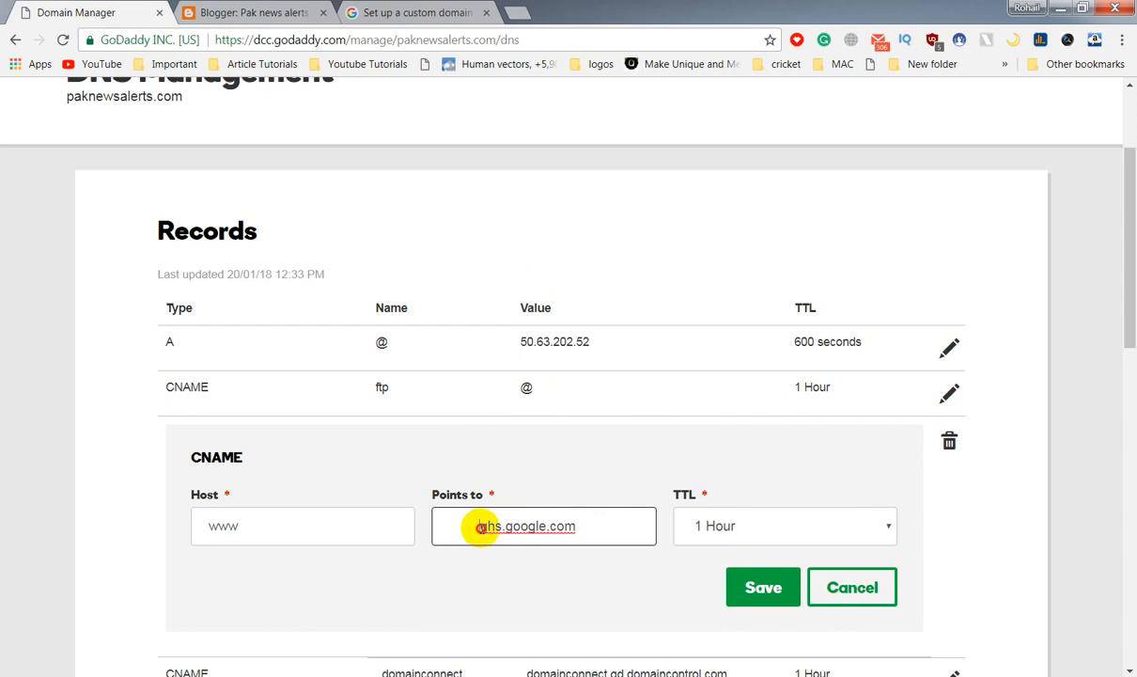
drag(479, 528, 296, 529)
key(BackSpace)
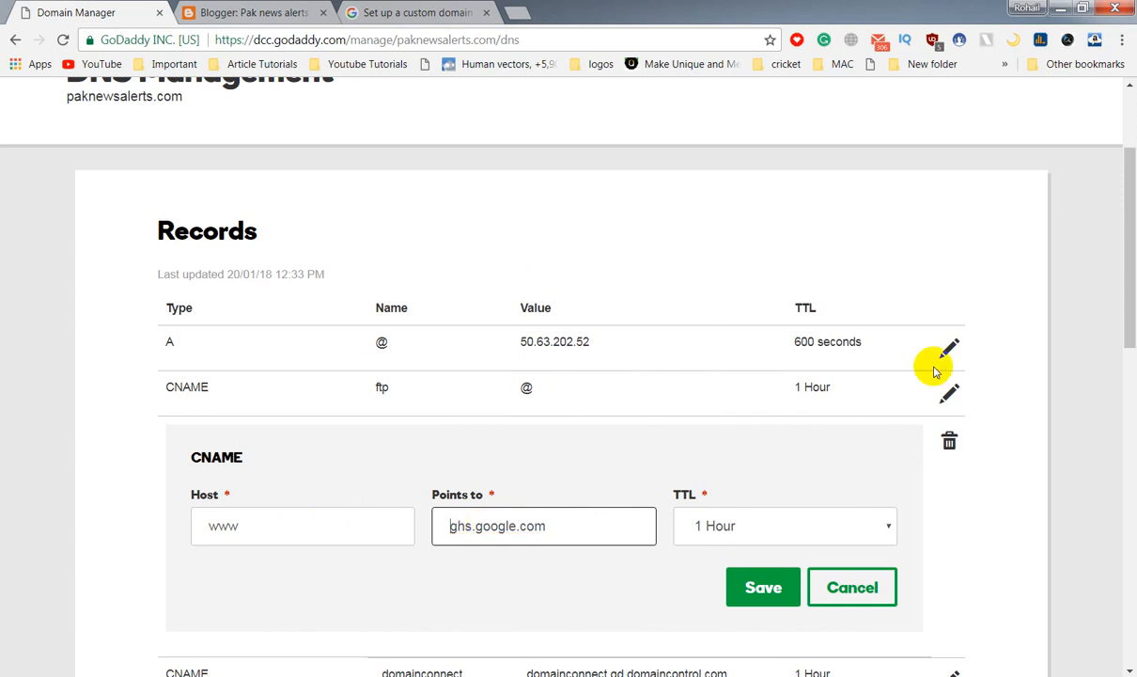
click(763, 590)
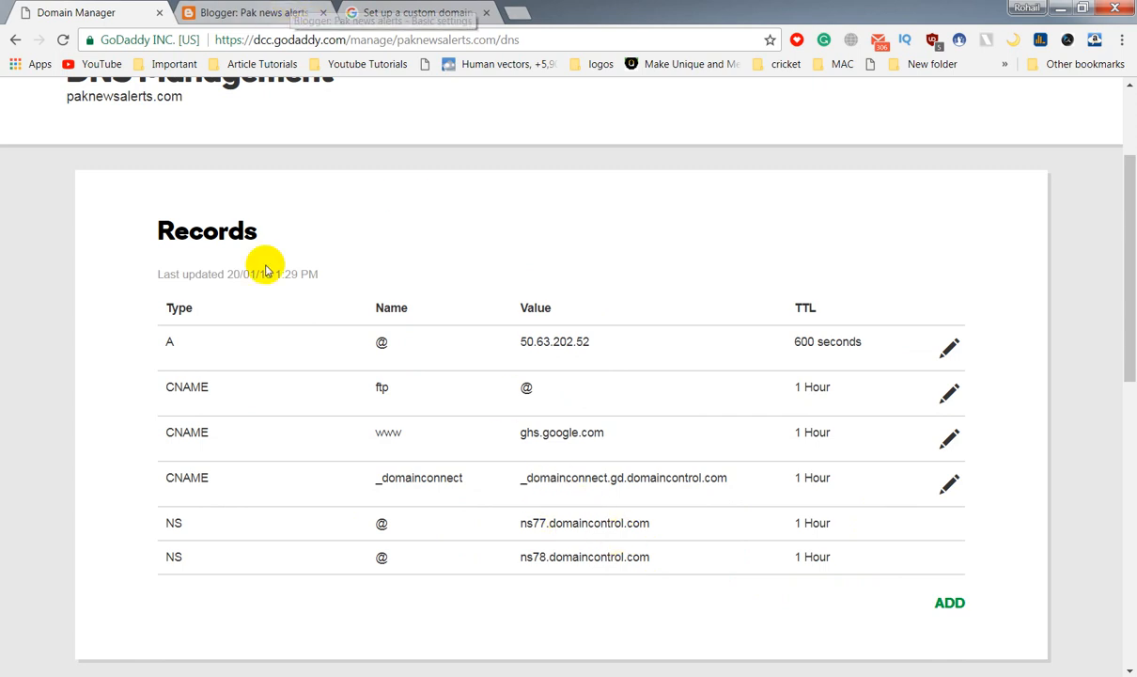
Step: Copy the second CNAME's name from Blogger and paste it as the host of GoDaddy's _domainconnect CNAME record
click(294, 7)
drag(544, 477, 457, 471)
right_click(453, 472)
click(488, 491)
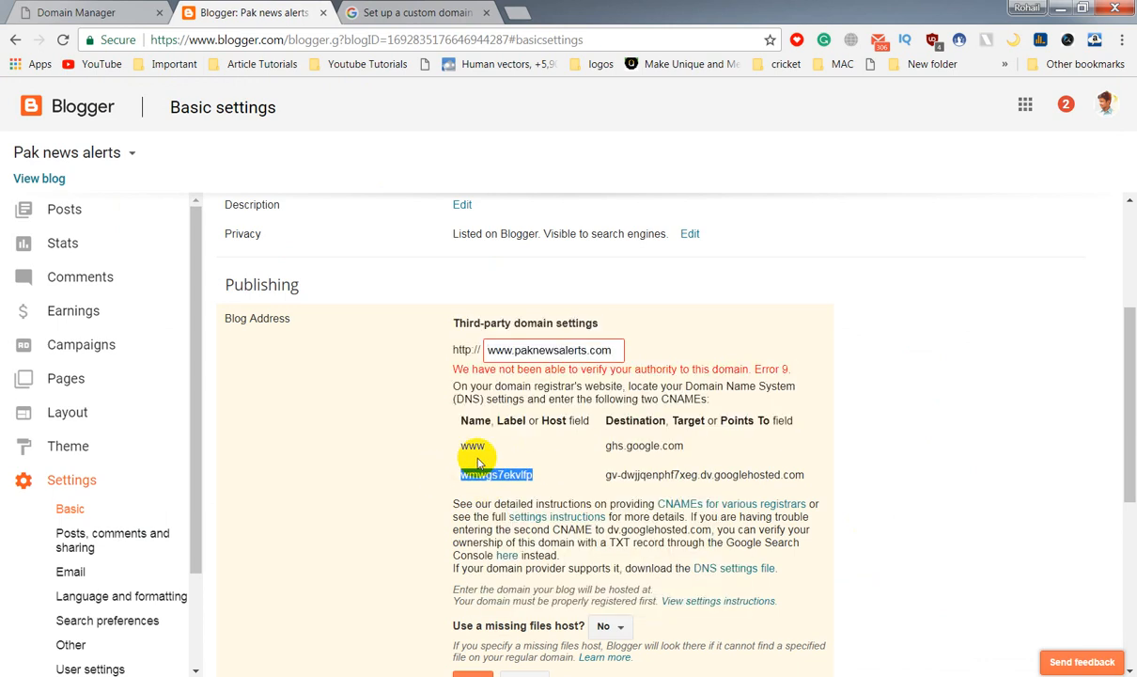
click(123, 9)
scroll(527, 488, down, 1)
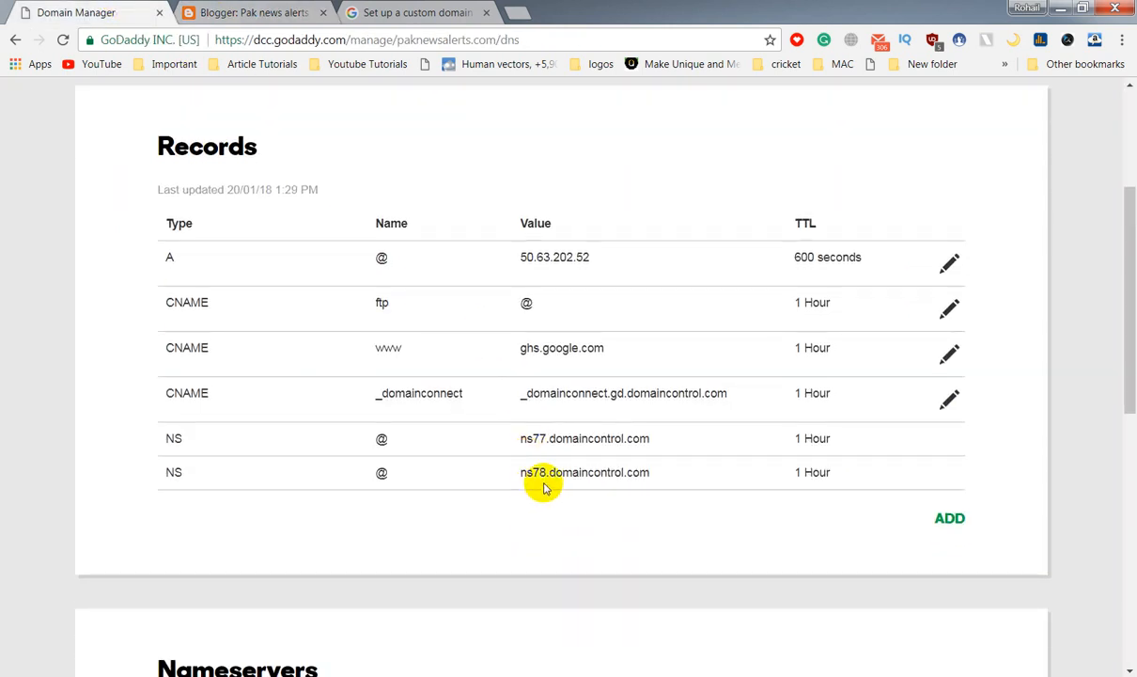
click(949, 398)
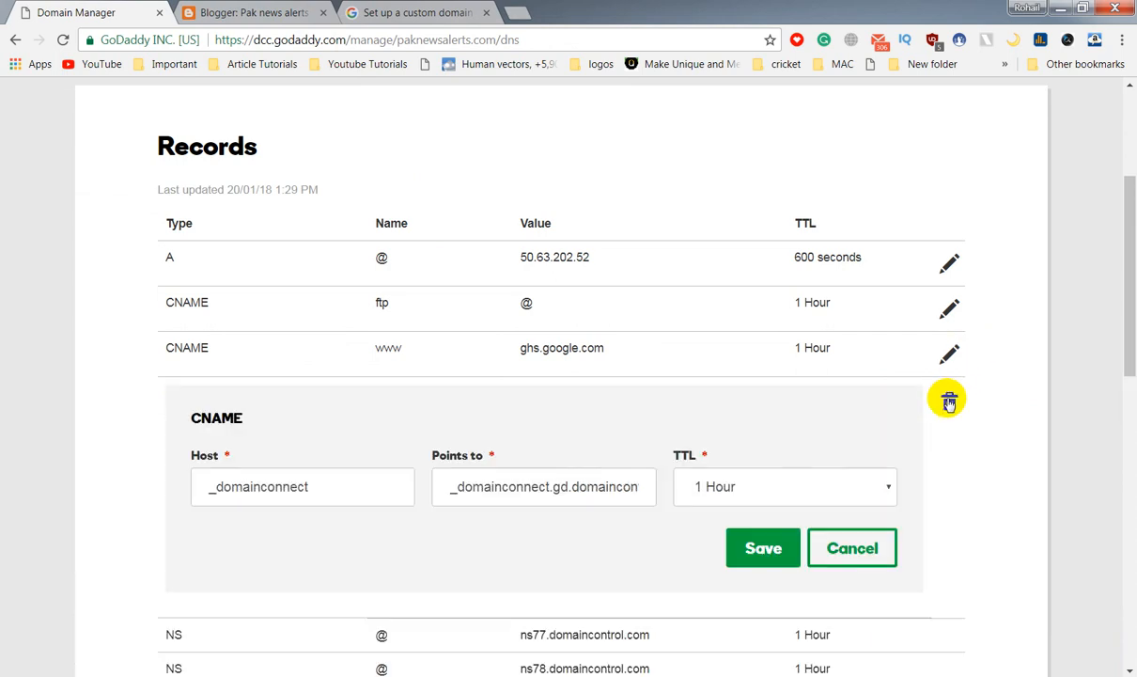
drag(324, 479, 188, 478)
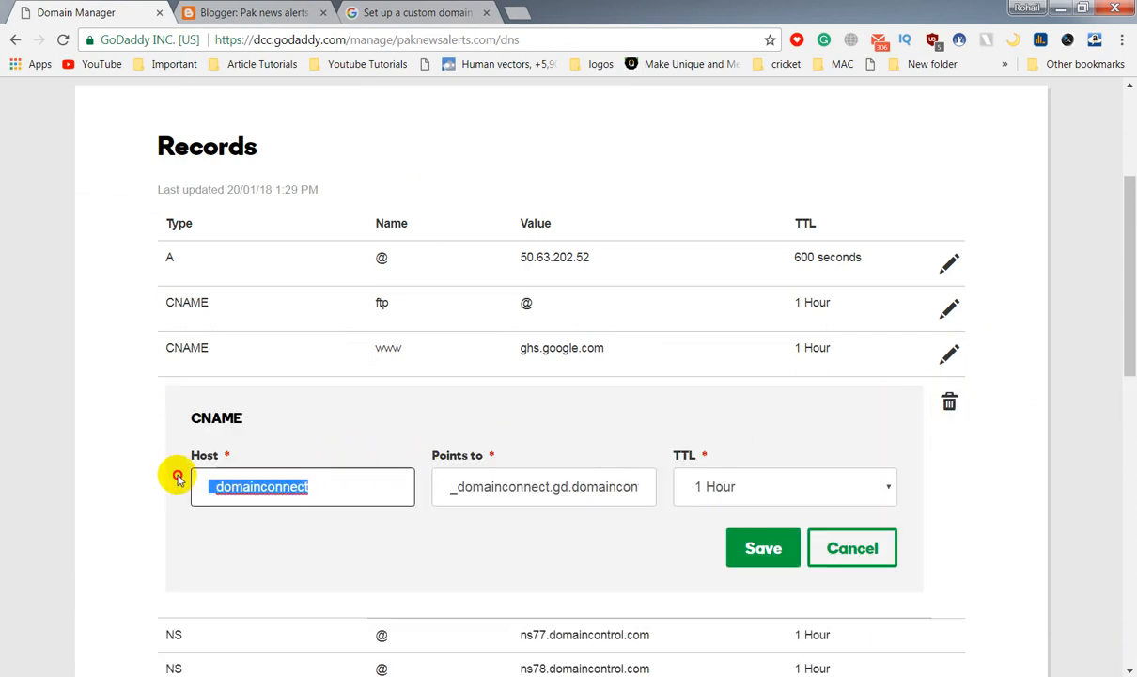
right_click(257, 477)
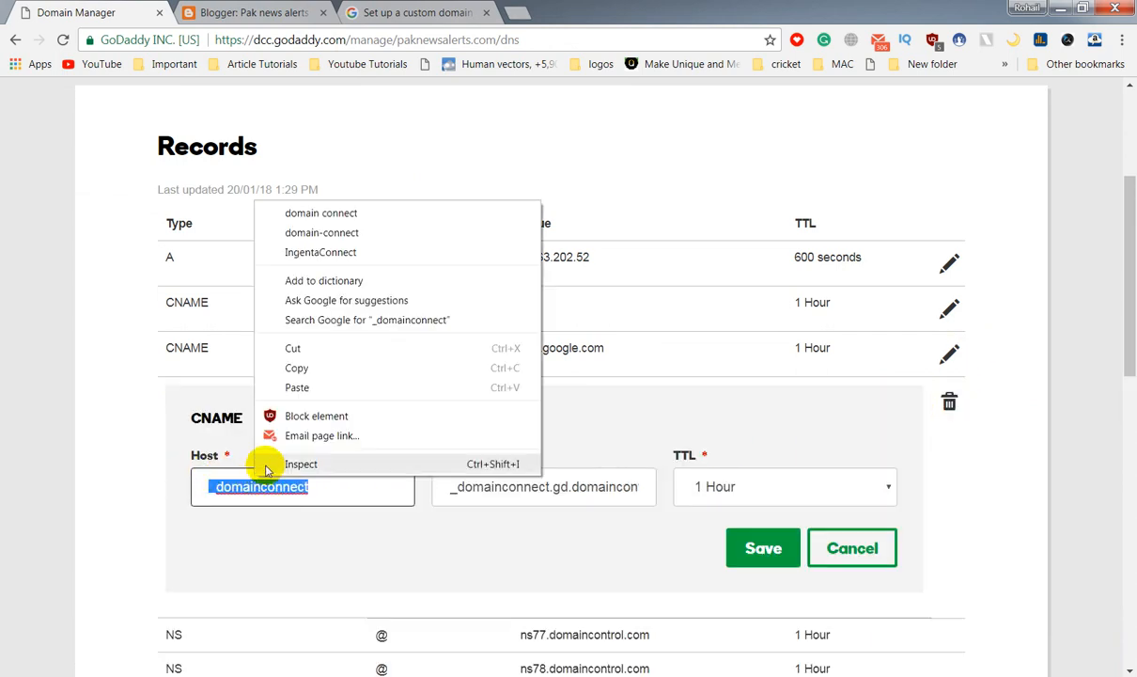
click(297, 388)
Step: Copy the second CNAME's googlehosted.com destination from Blogger, paste it as the edited GoDaddy record's target and save the record
click(266, 8)
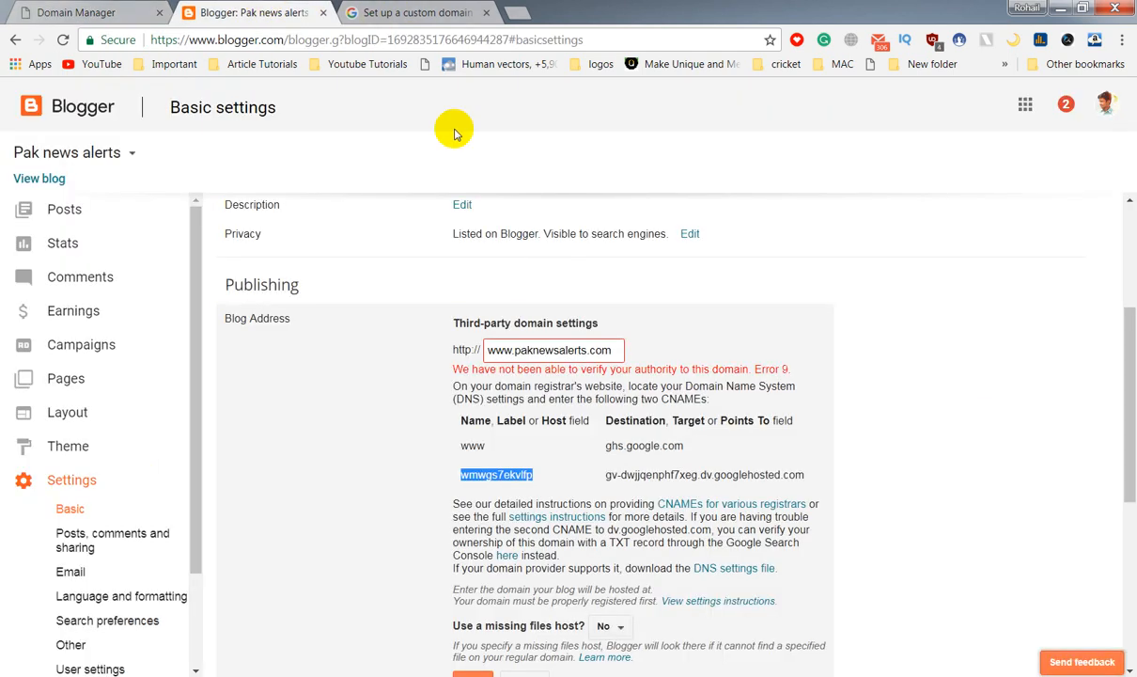
drag(604, 476, 812, 476)
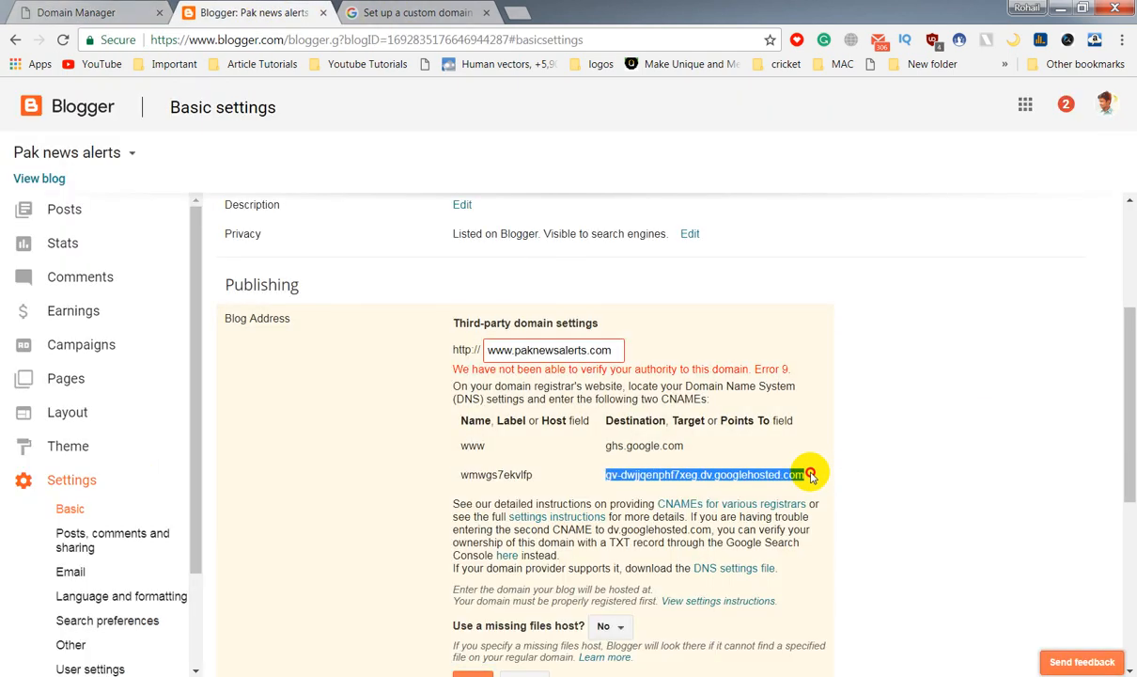
right_click(696, 477)
click(731, 490)
click(75, 12)
double_click(576, 490)
triple_click(575, 490)
right_click(576, 491)
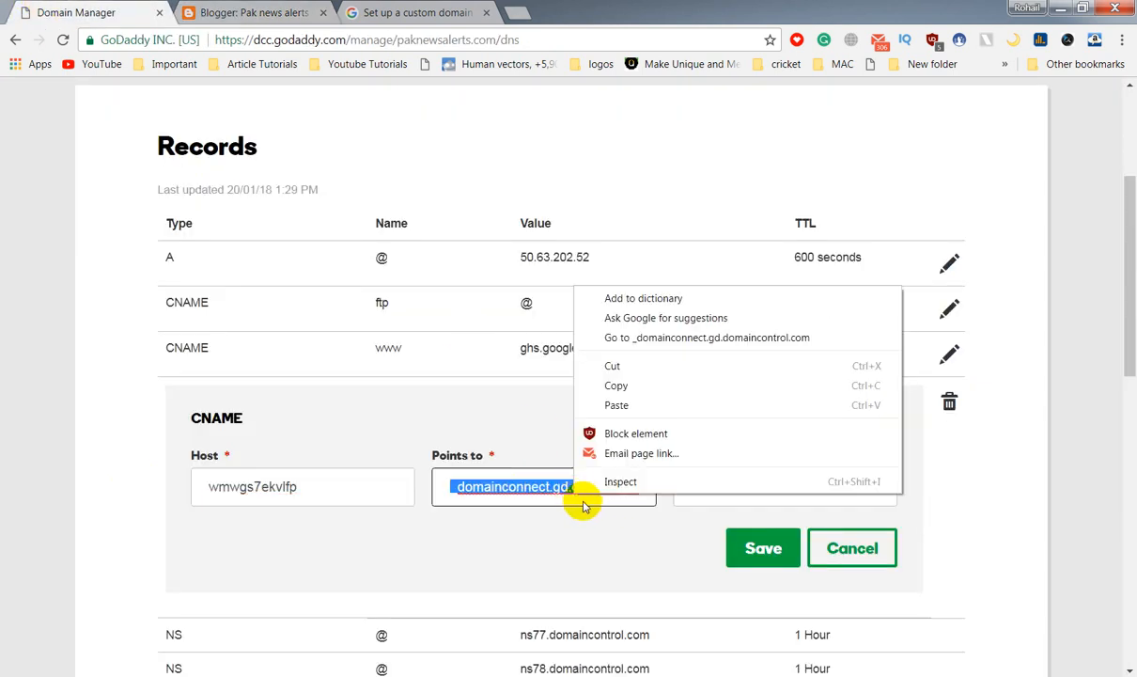
click(632, 401)
click(773, 554)
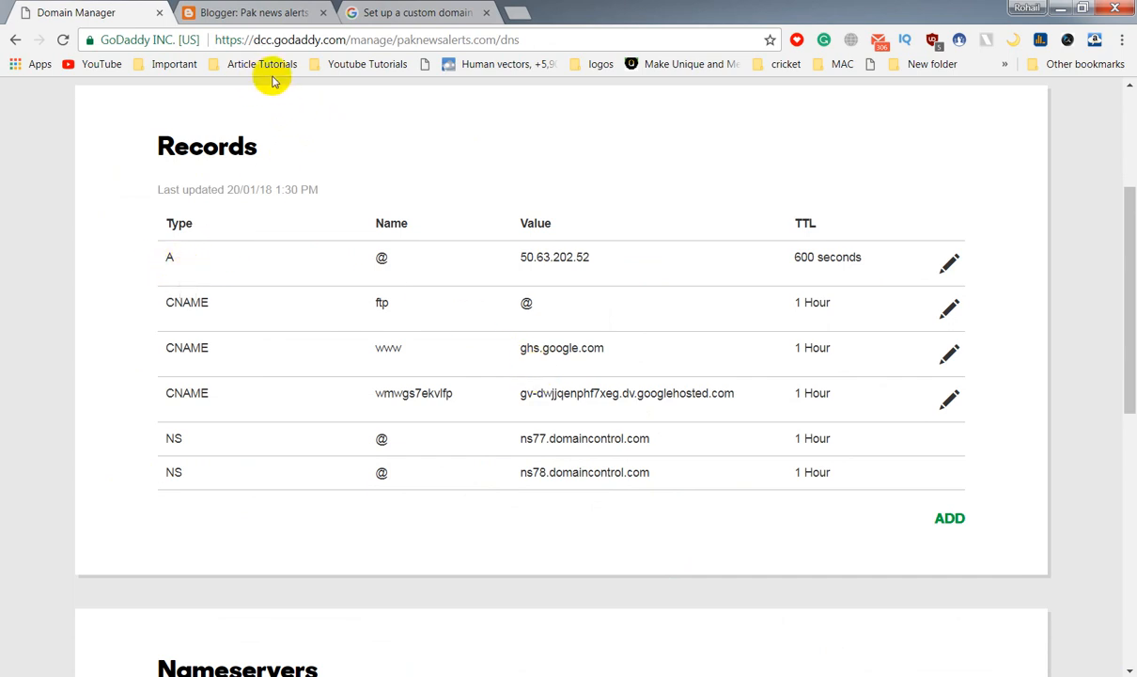
Step: Search Google in a new tab for "blogger default dns adresses"
click(510, 16)
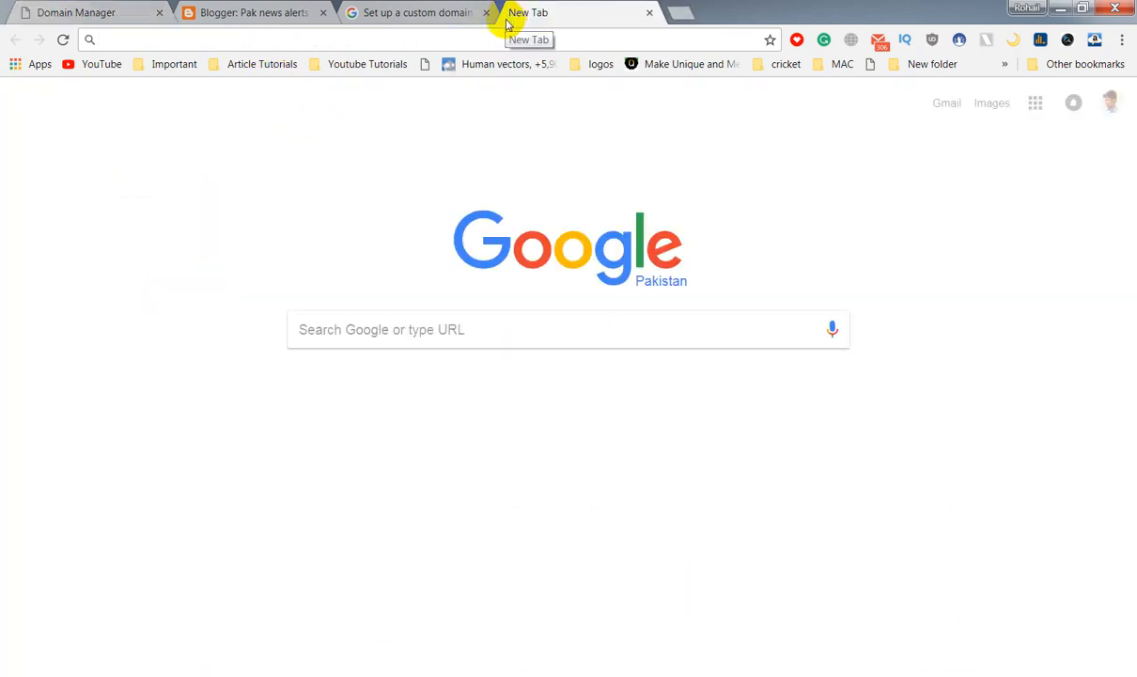
text(blogg)
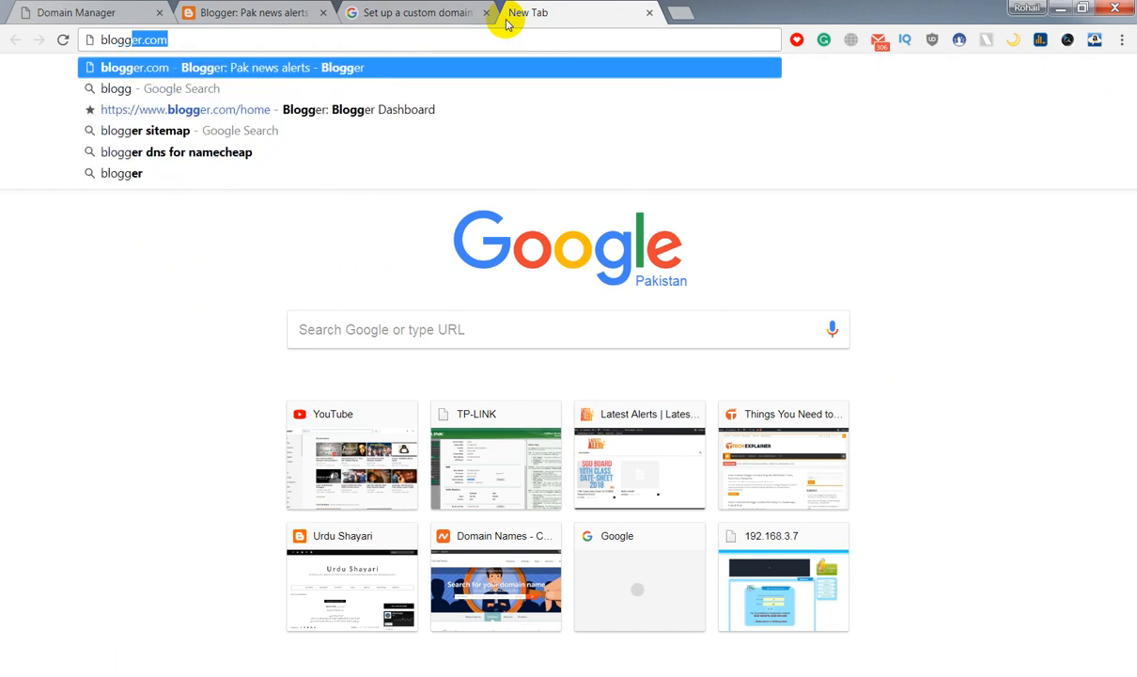
text(er defa)
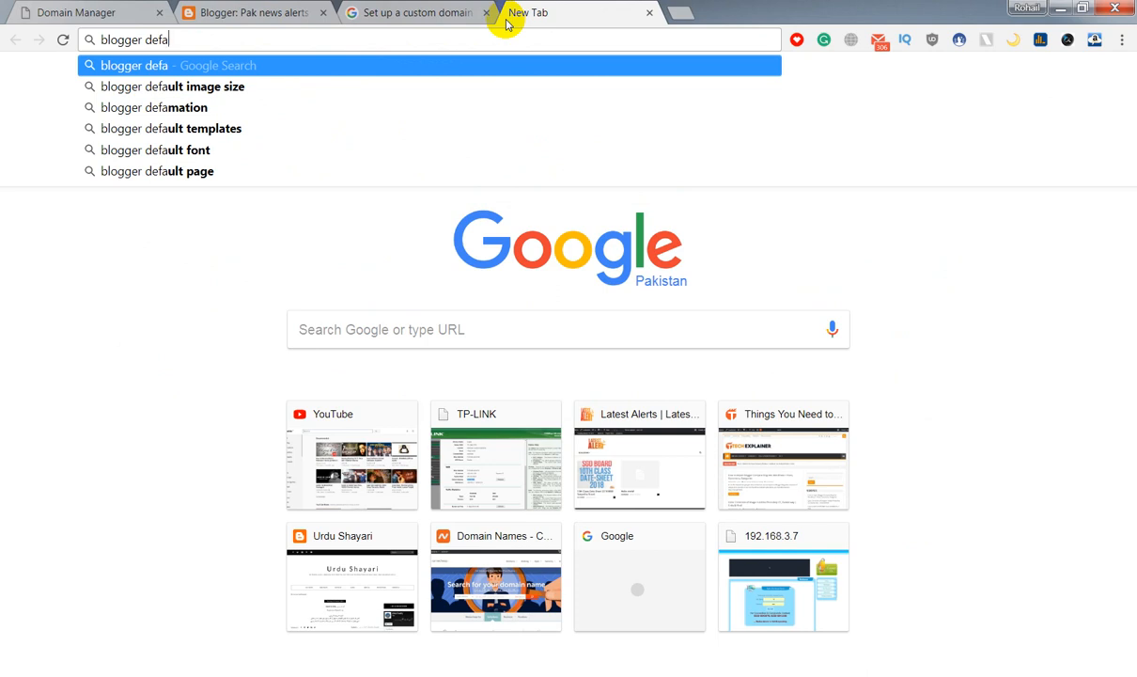
text(uk)
key(BackSpace)
text(lt dns adresses)
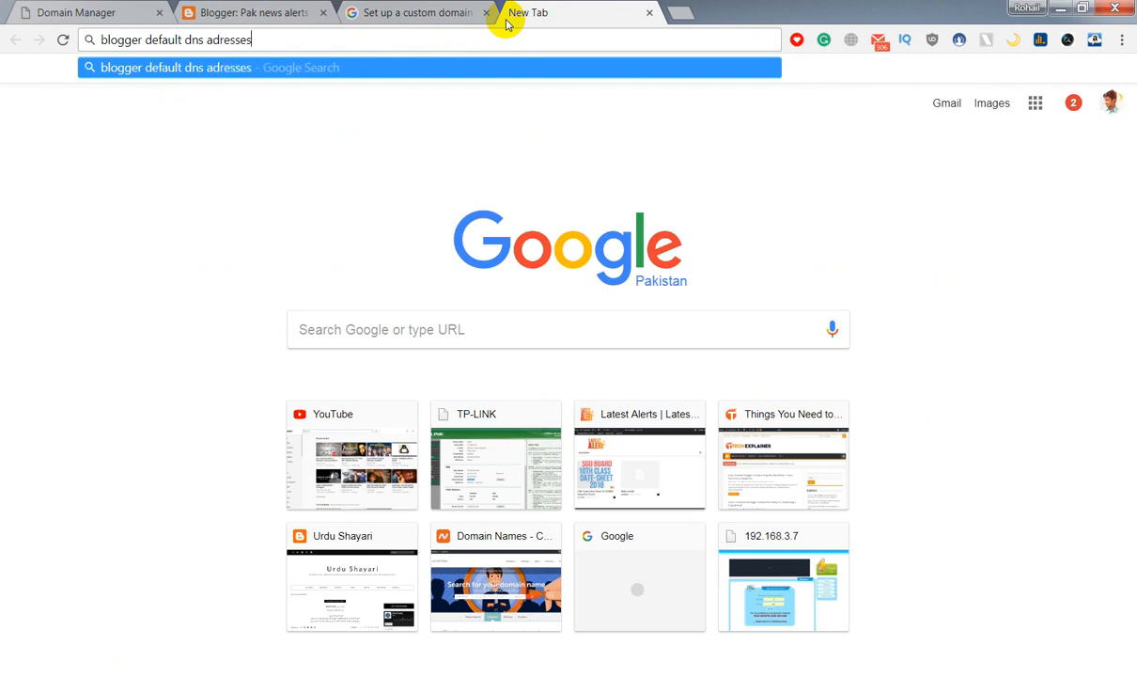
key(Return)
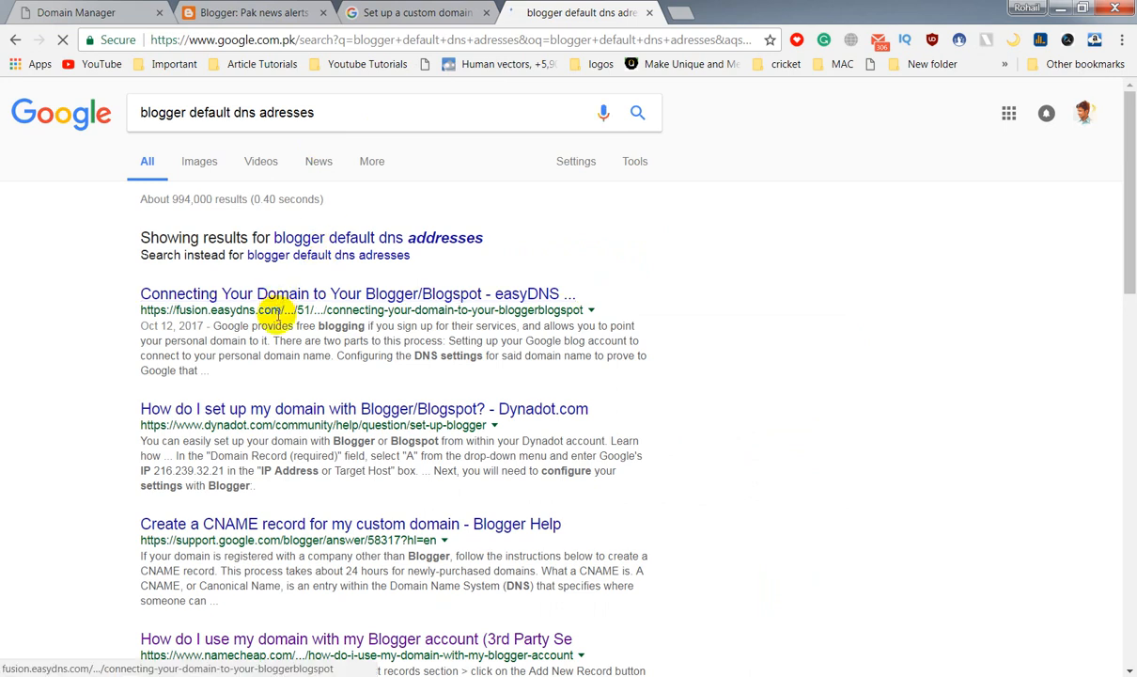
Step: Open the easyDNS article "Connecting Your Domain to Your Blogger/Blogspot" from the search results
scroll(294, 432, down, 1)
scroll(299, 428, down, 1)
scroll(306, 428, up, 2)
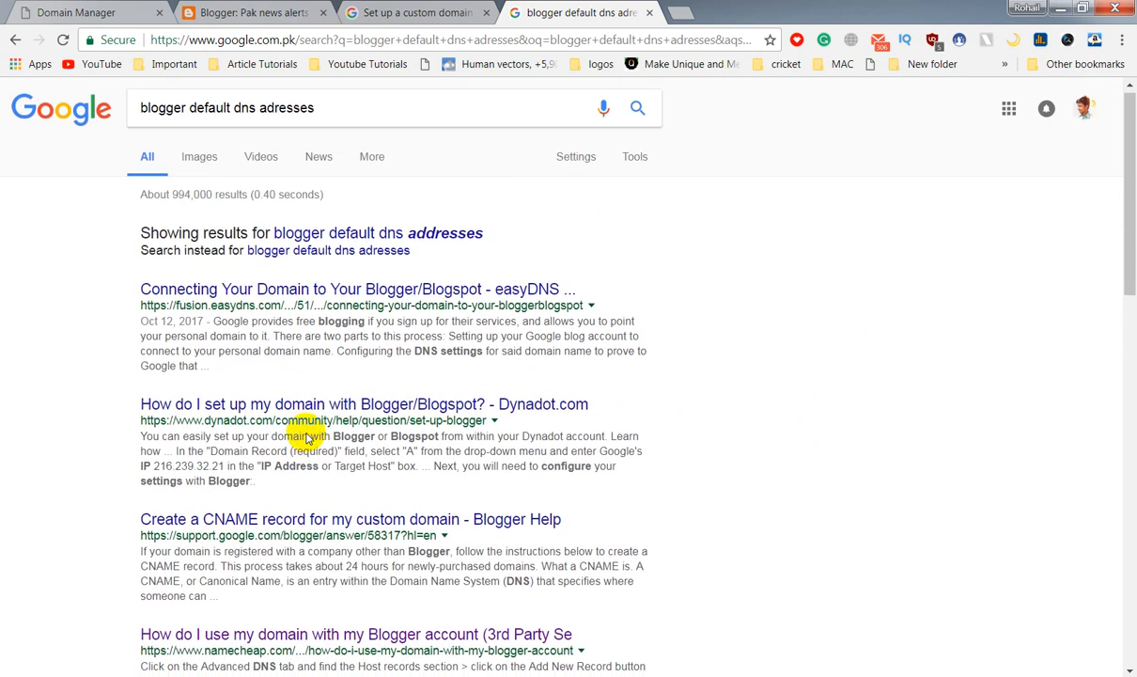
click(380, 295)
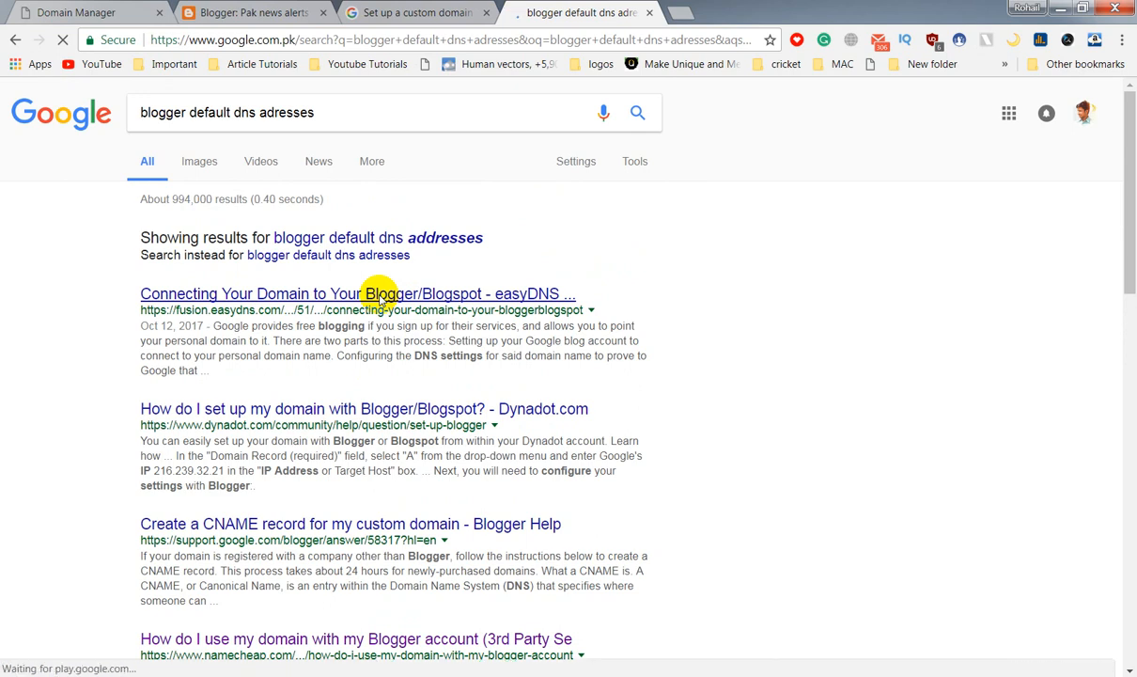
scroll(312, 400, down, 3)
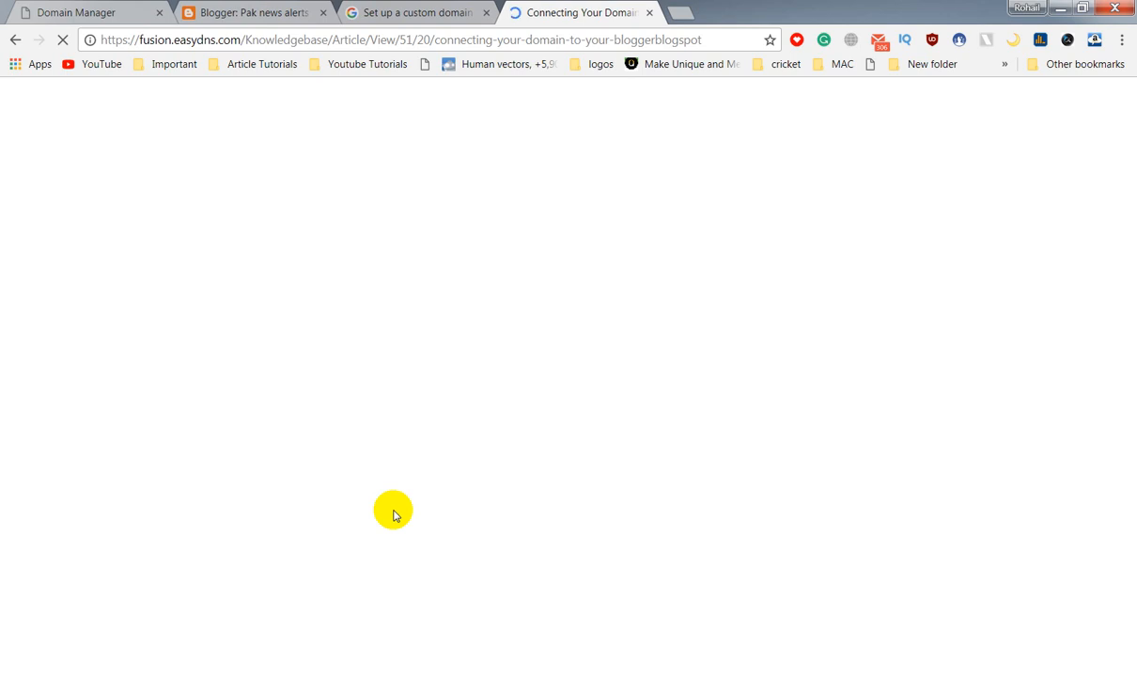
mouse_move(214, 675)
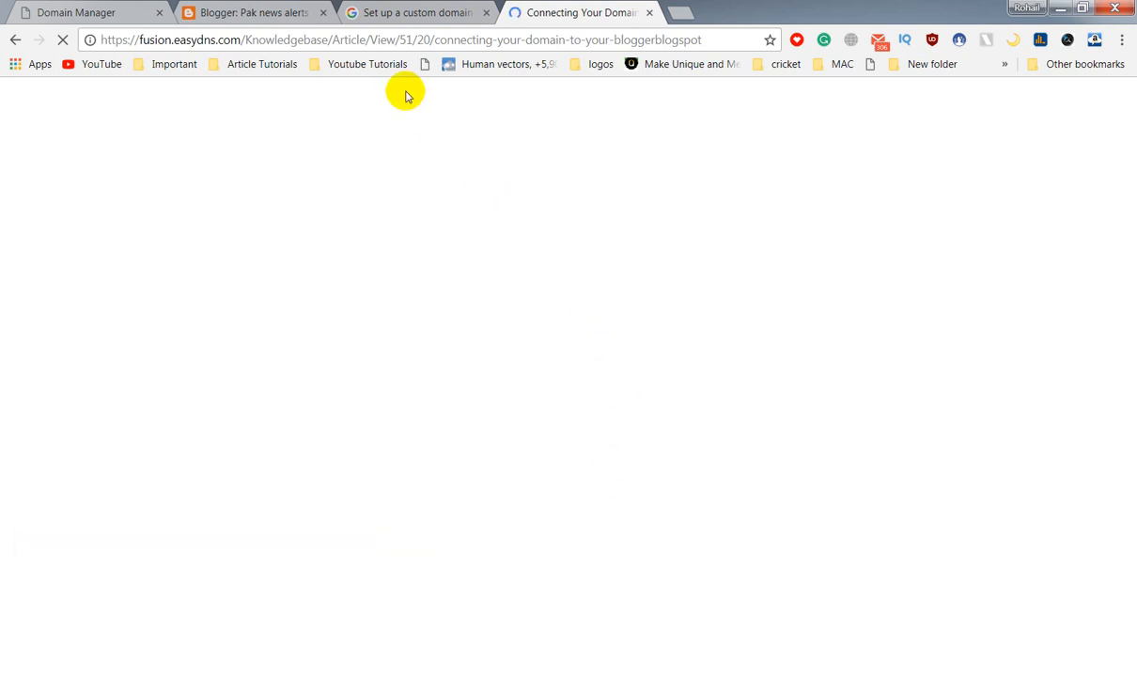
Step: Examine Blogger's custom domain help and the easyDNS article for the A-record addresses needed for the domain
click(401, 8)
scroll(369, 481, down, 3)
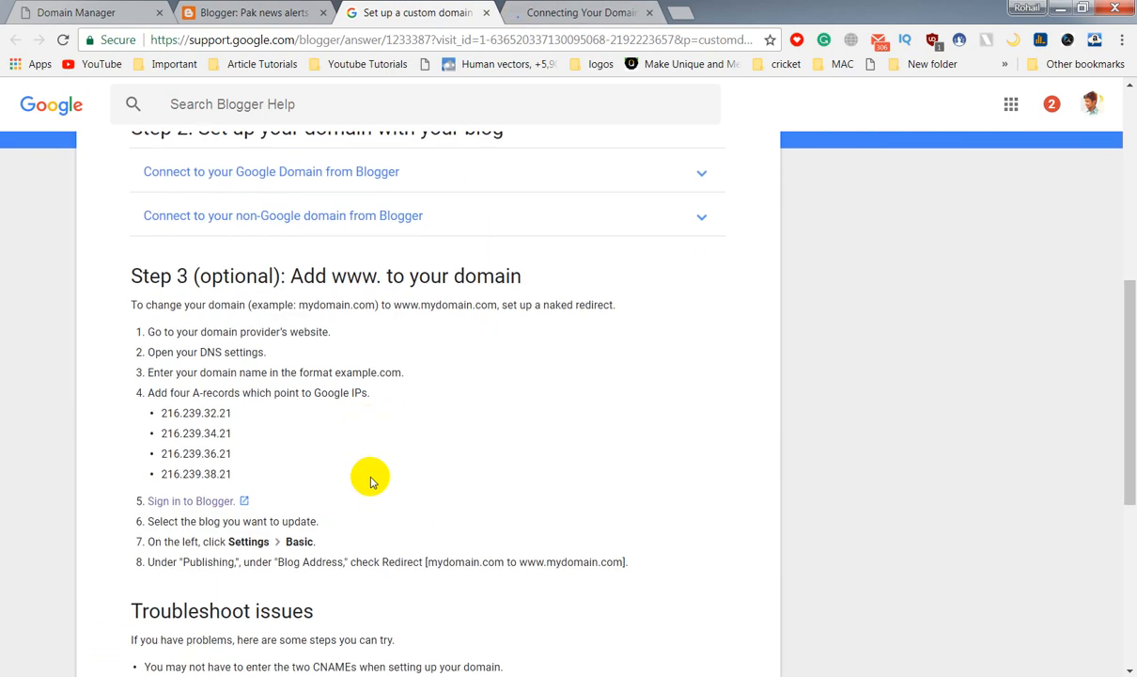
scroll(207, 150, up, 3)
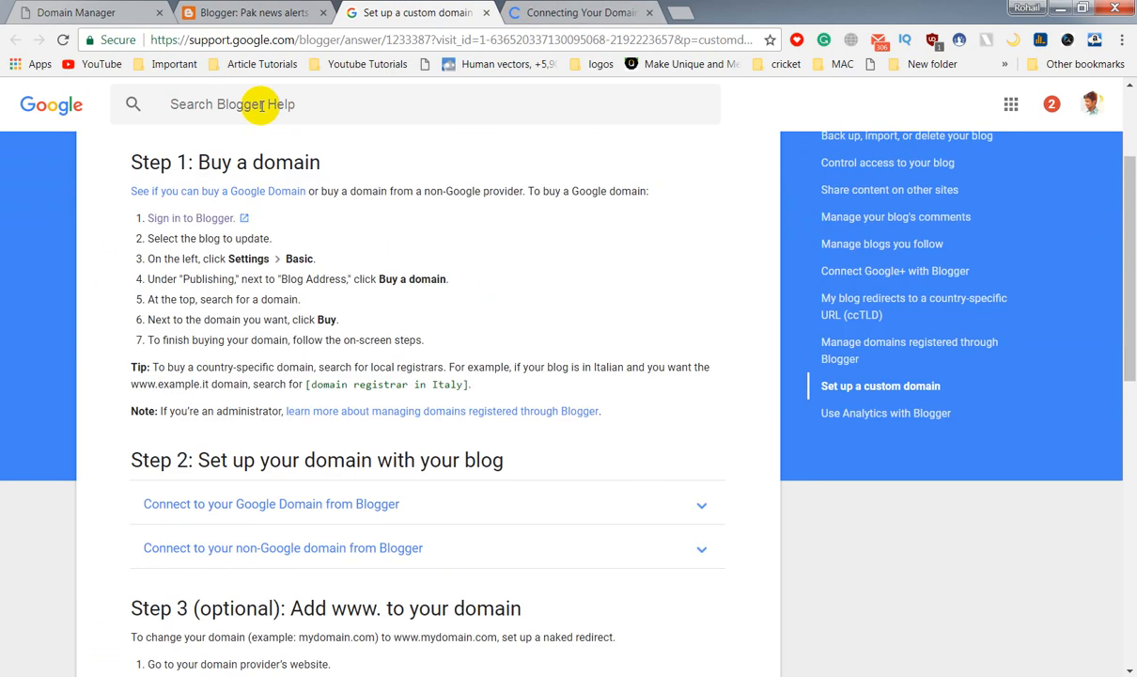
scroll(380, 478, down, 3)
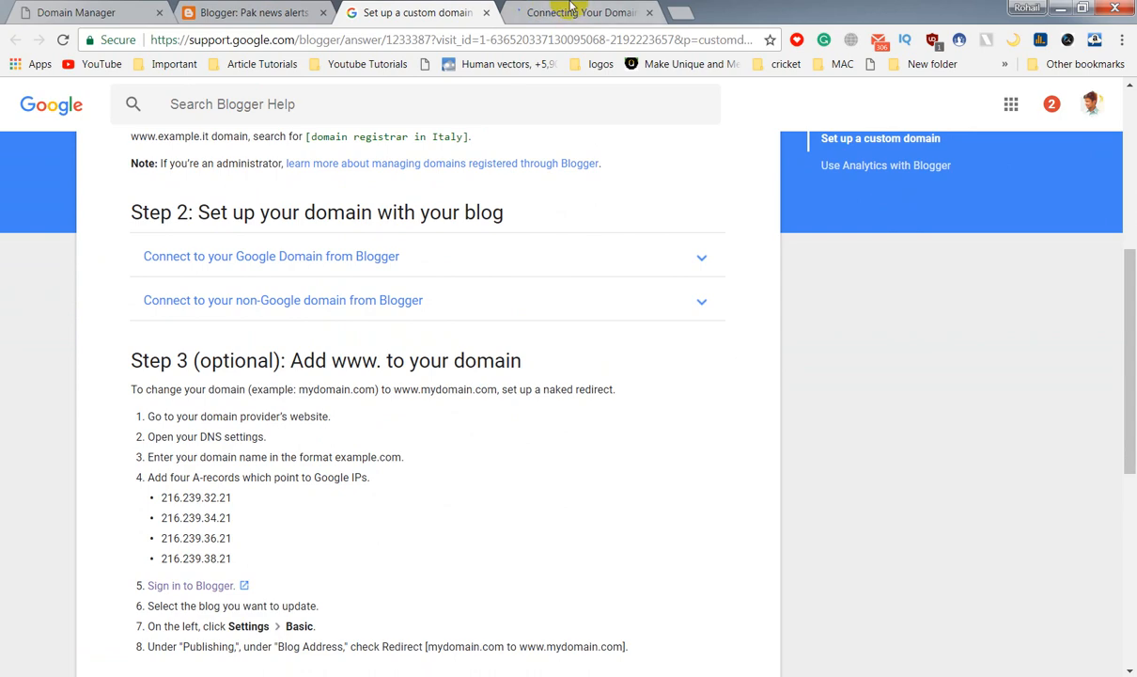
click(578, 12)
scroll(553, 338, down, 4)
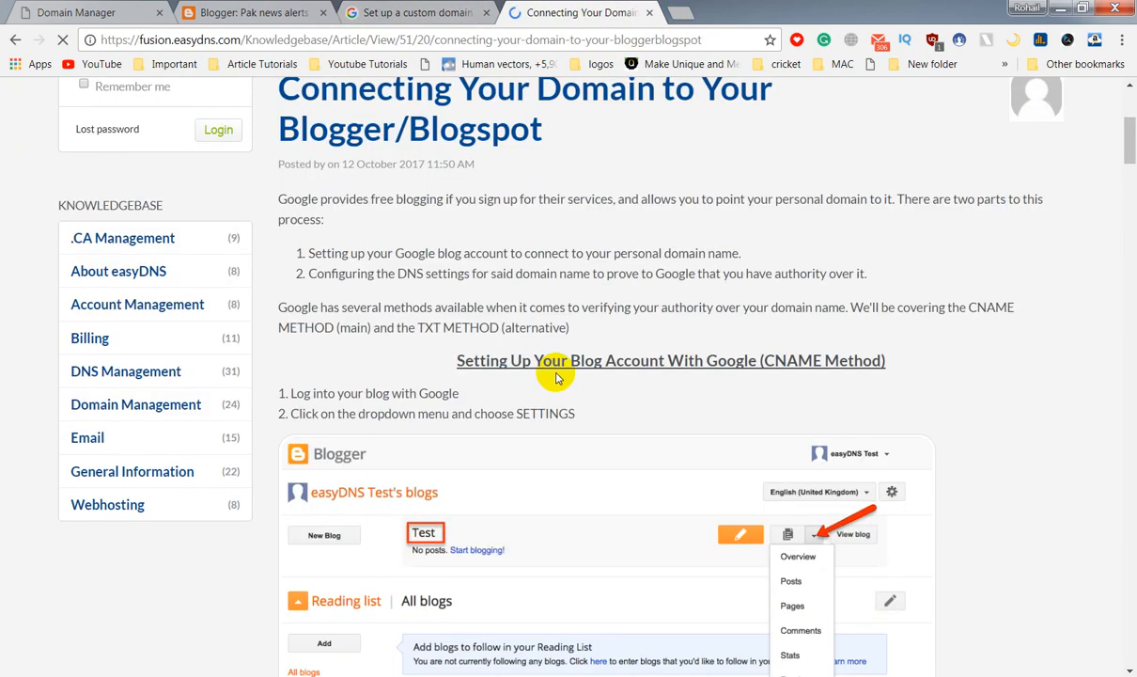
scroll(556, 377, down, 15)
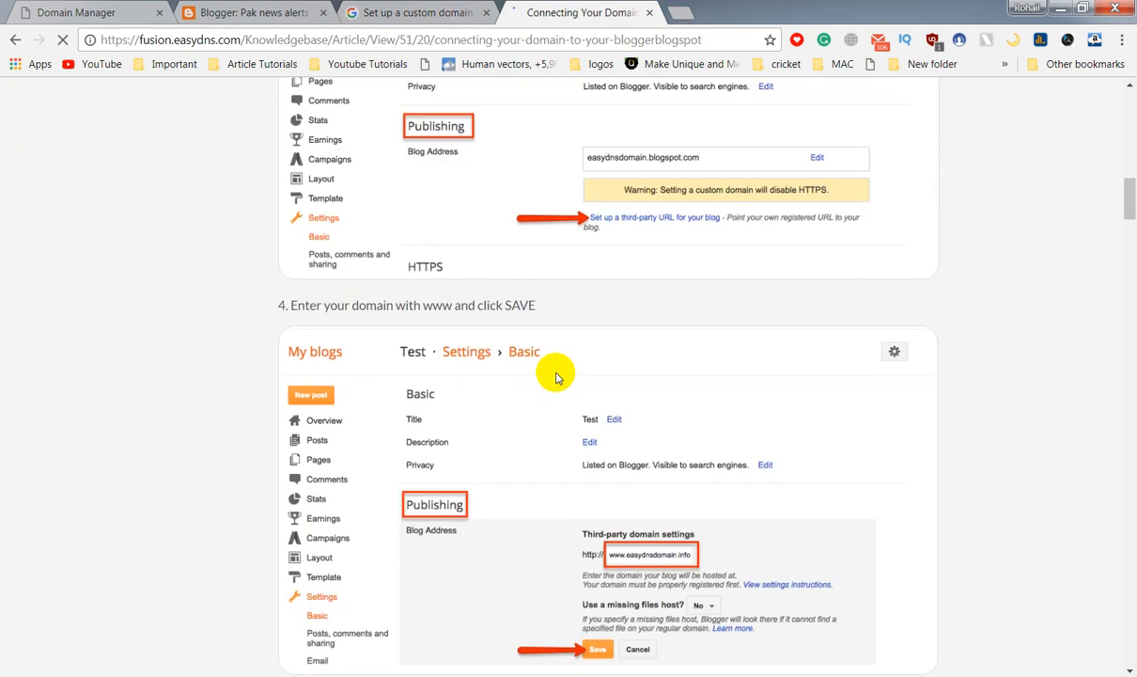
scroll(555, 378, down, 6)
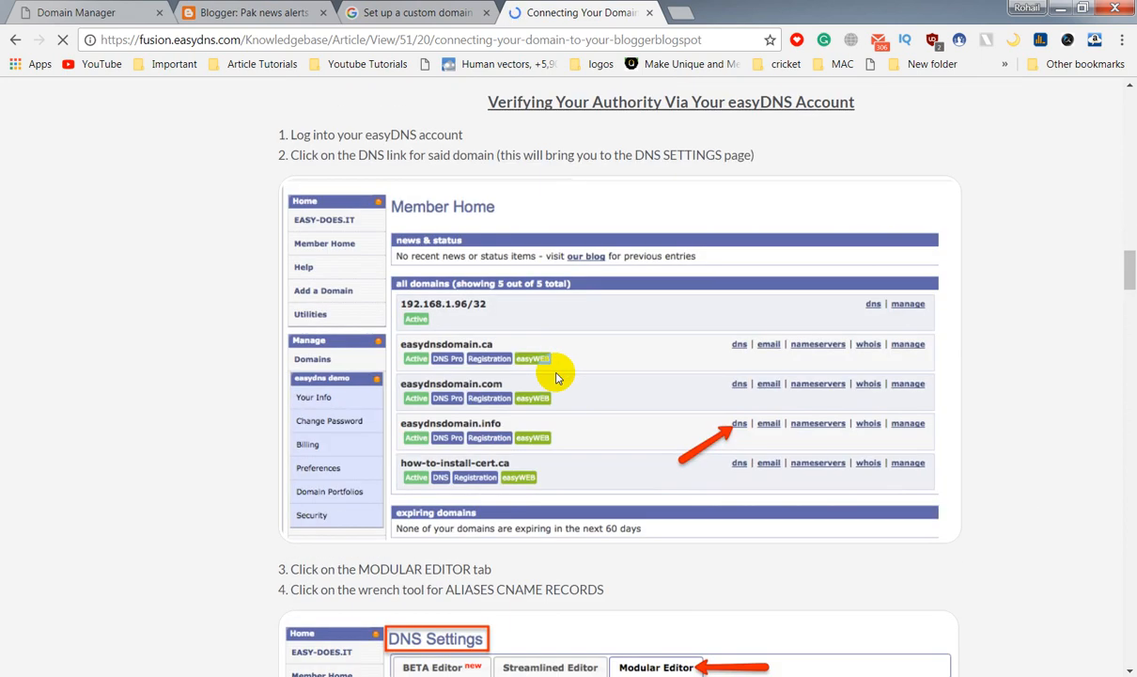
scroll(554, 376, down, 5)
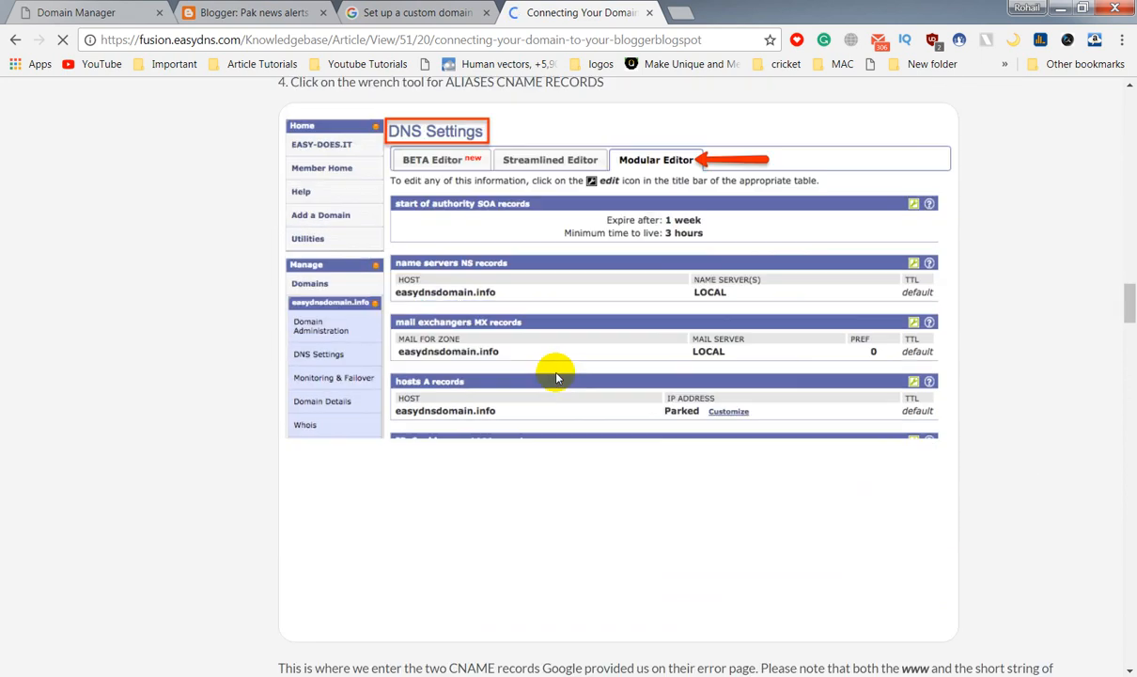
Step: Copy the first Google A-record IP, 216.239.32.21, from Step 3 of Blogger's custom domain help
click(421, 12)
scroll(304, 406, down, 1)
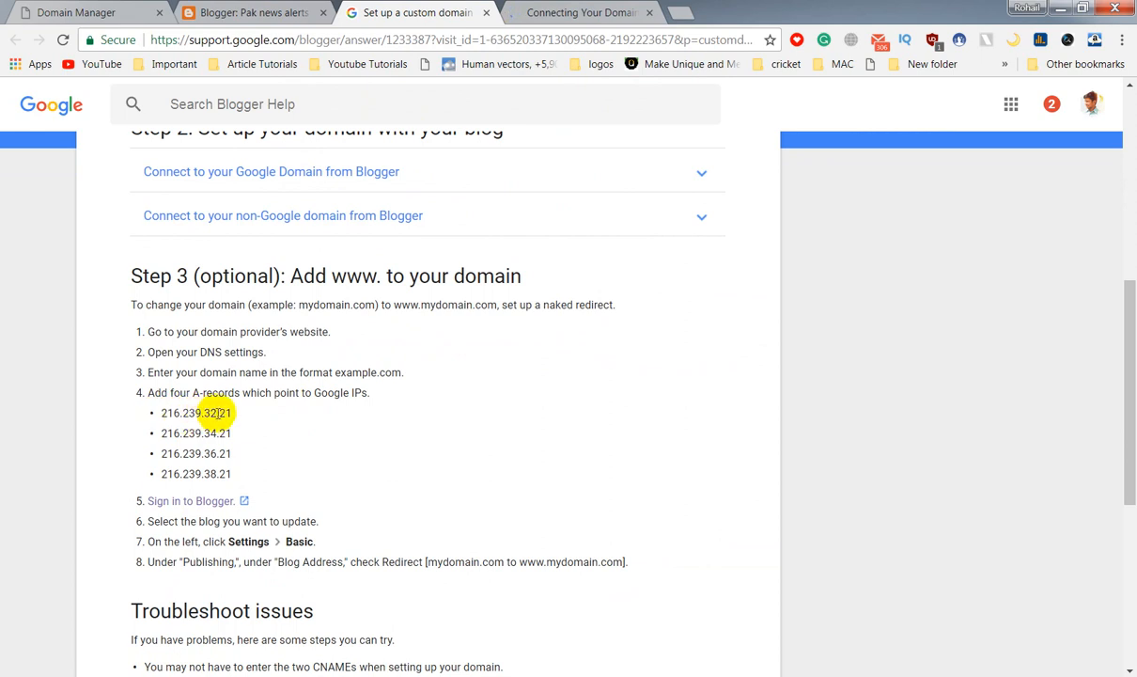
drag(235, 414, 164, 414)
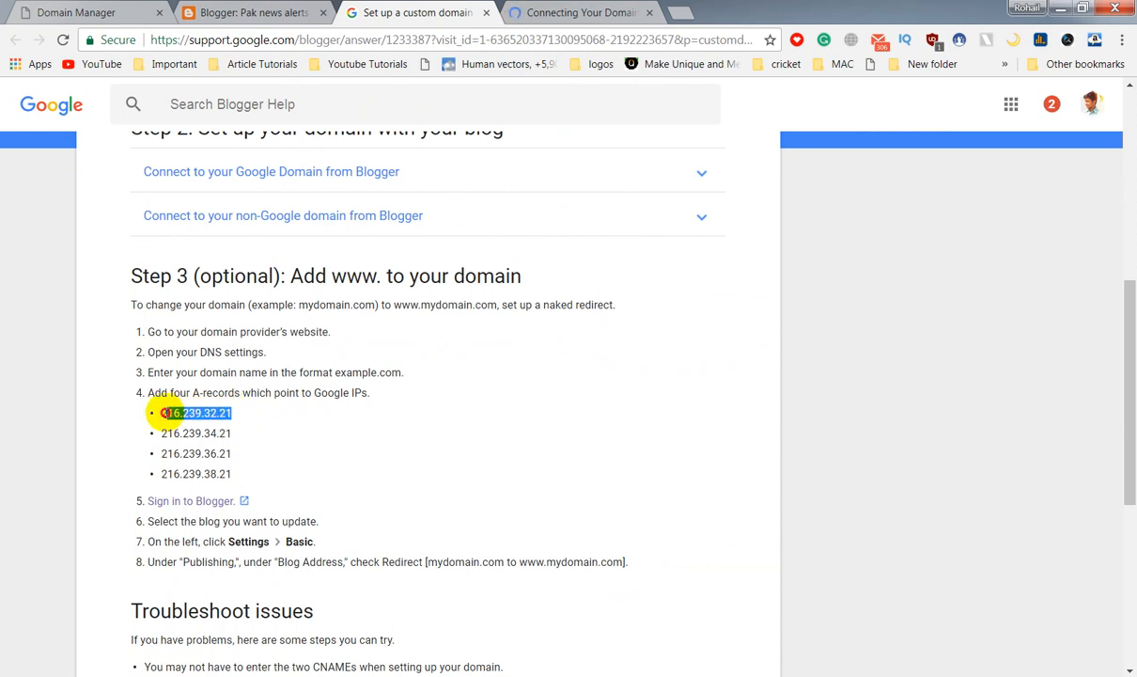
right_click(162, 416)
click(192, 422)
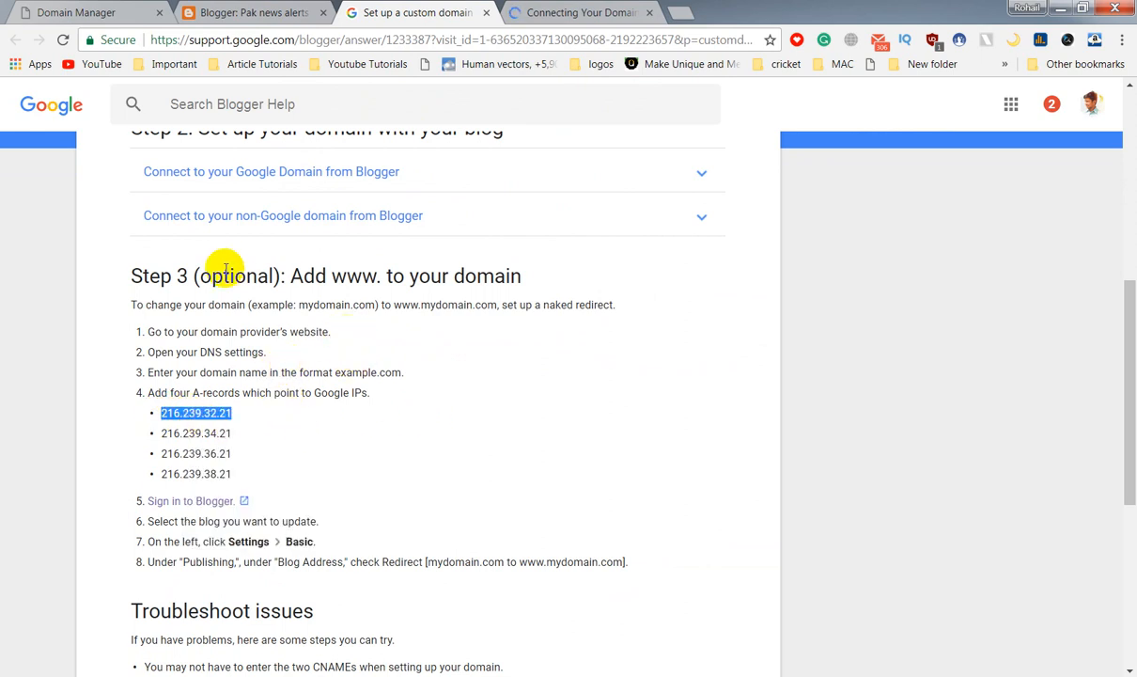
right_click(193, 413)
click(191, 417)
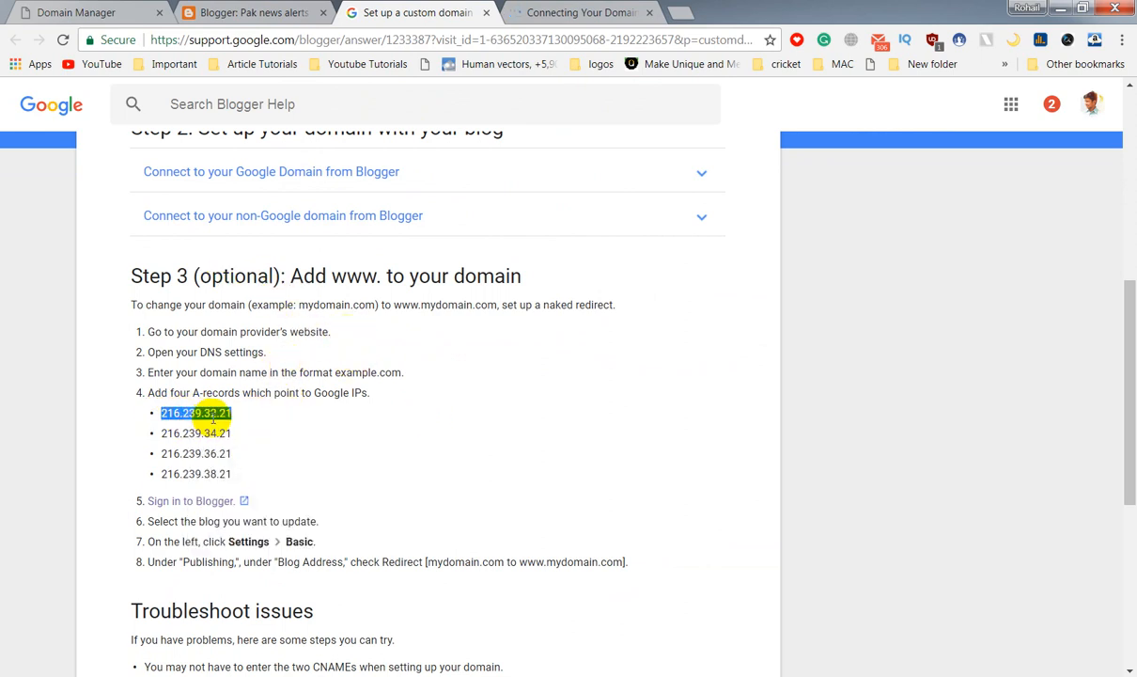
Step: Point the domain's existing A record in GoDaddy's DNS records to the copied IP 216.239.32.21 and save it
click(99, 10)
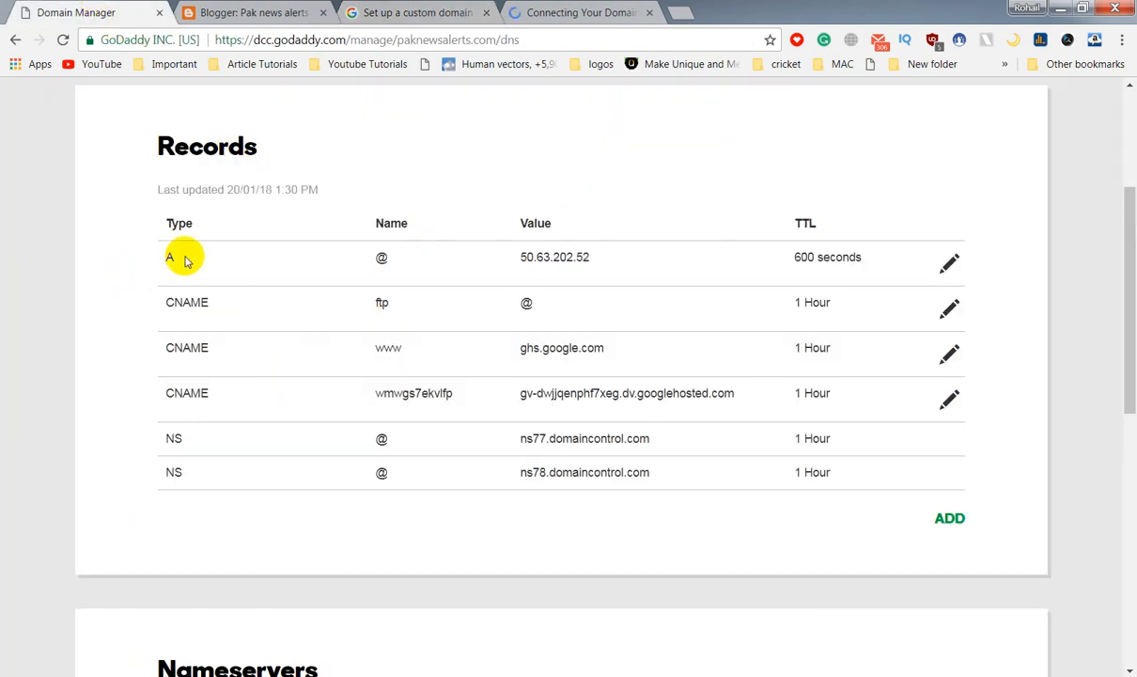
click(947, 262)
drag(568, 358, 421, 347)
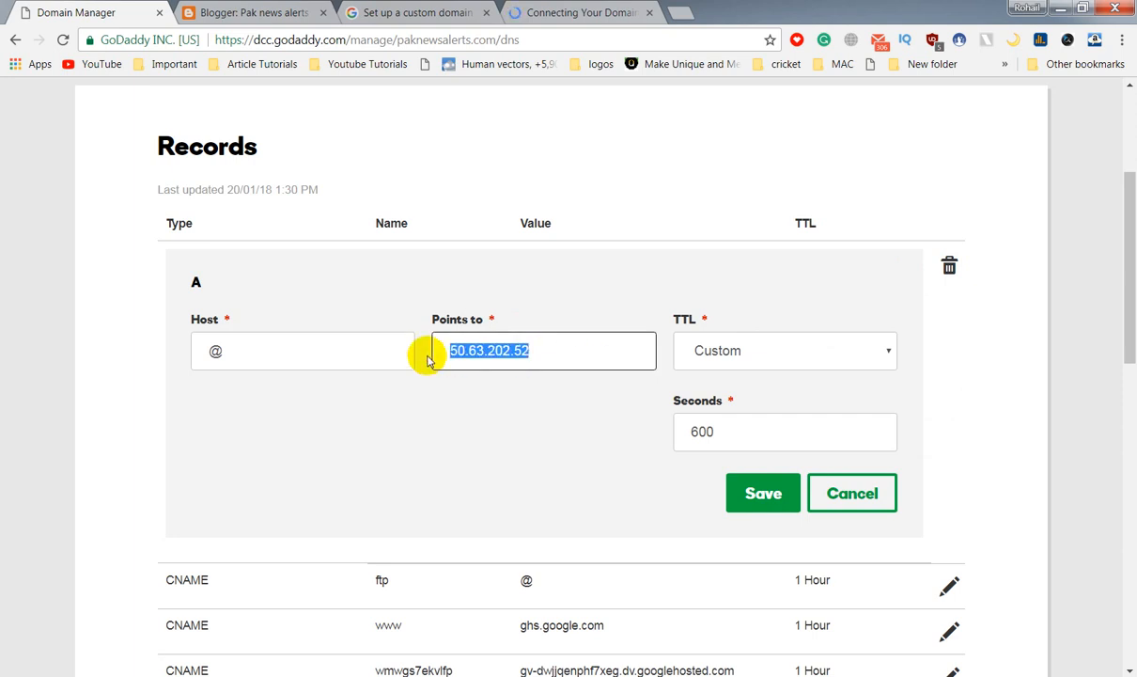
right_click(458, 348)
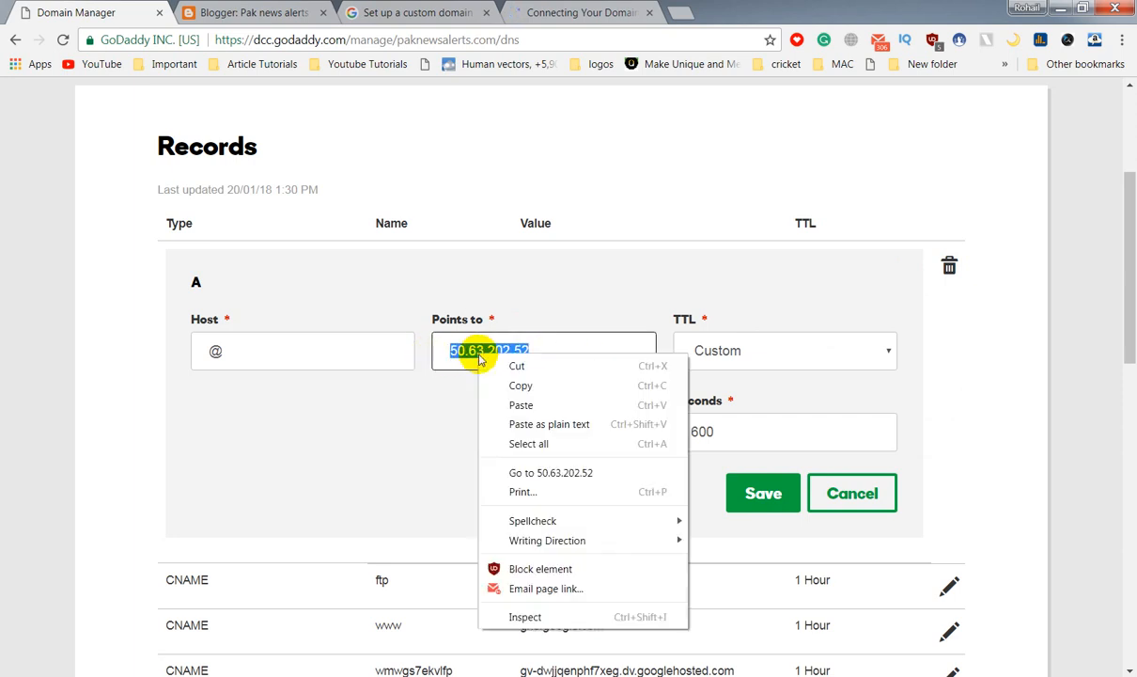
click(523, 410)
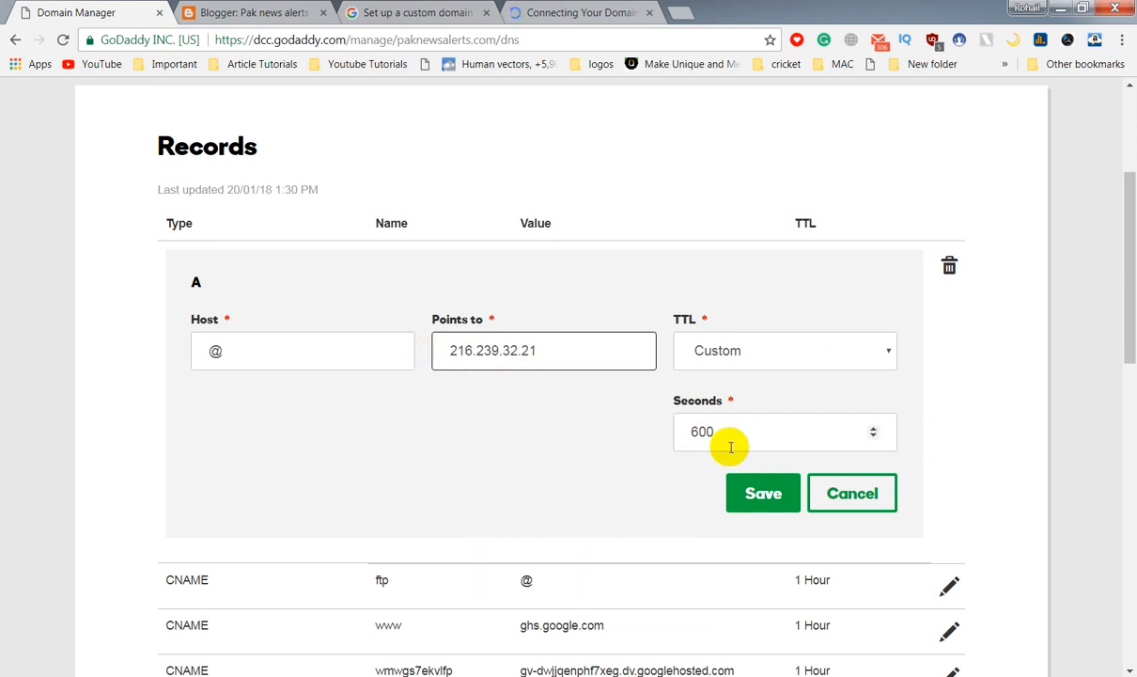
click(763, 506)
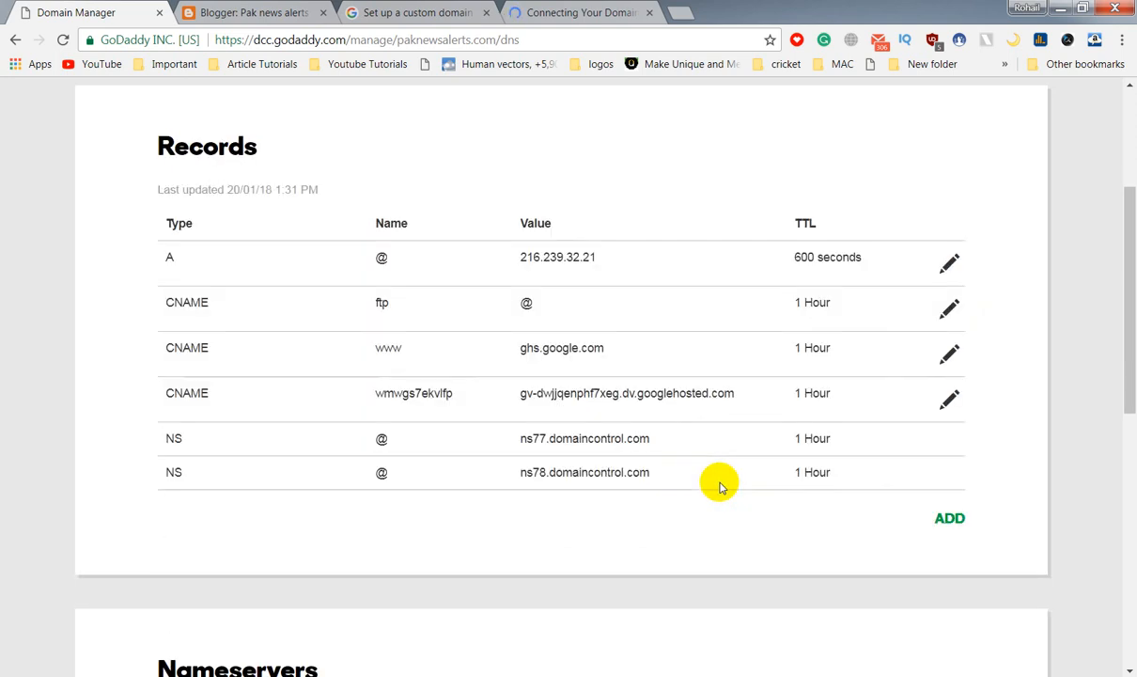
Step: Start a new DNS record of type A with host @
click(952, 520)
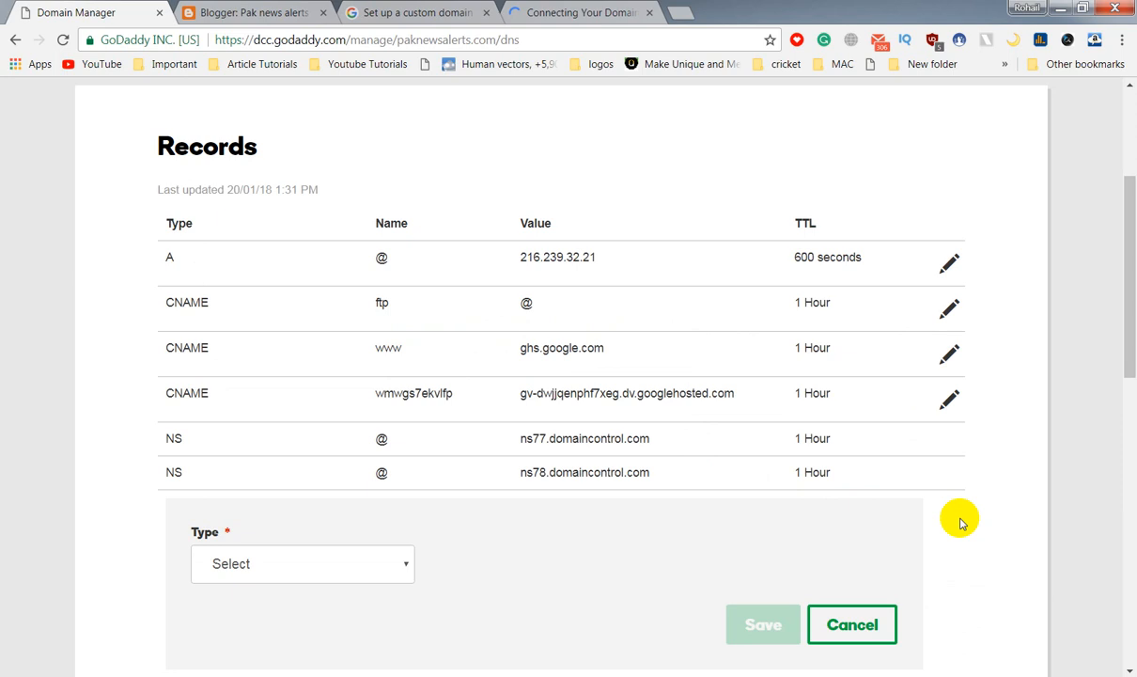
click(311, 558)
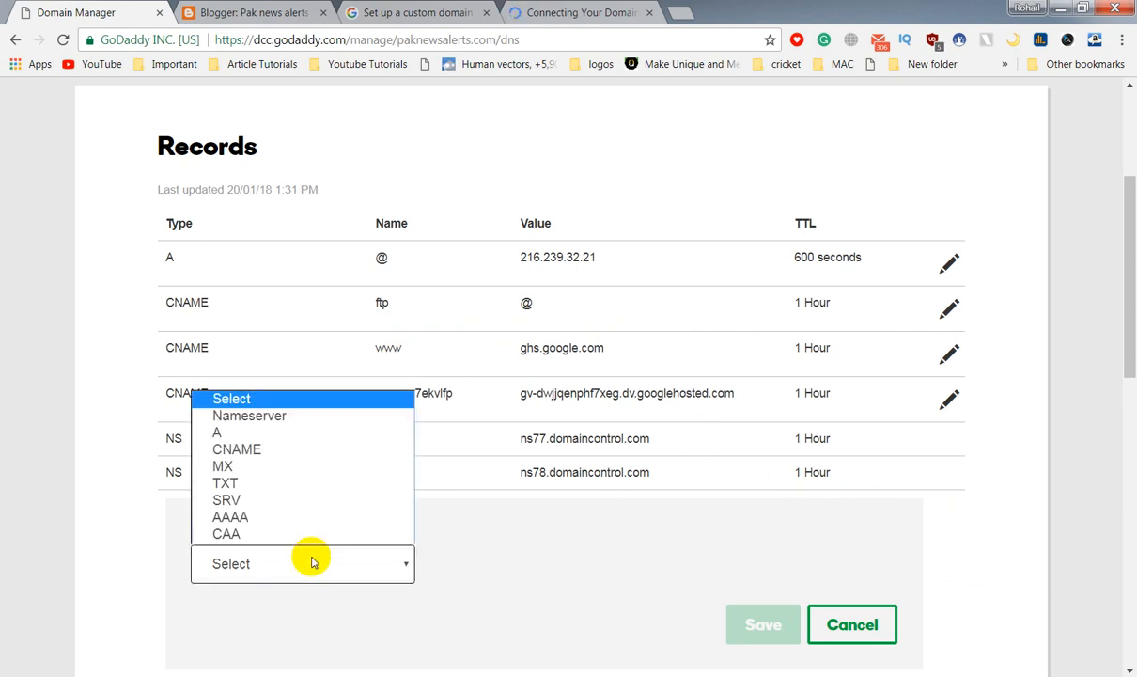
click(243, 435)
click(512, 555)
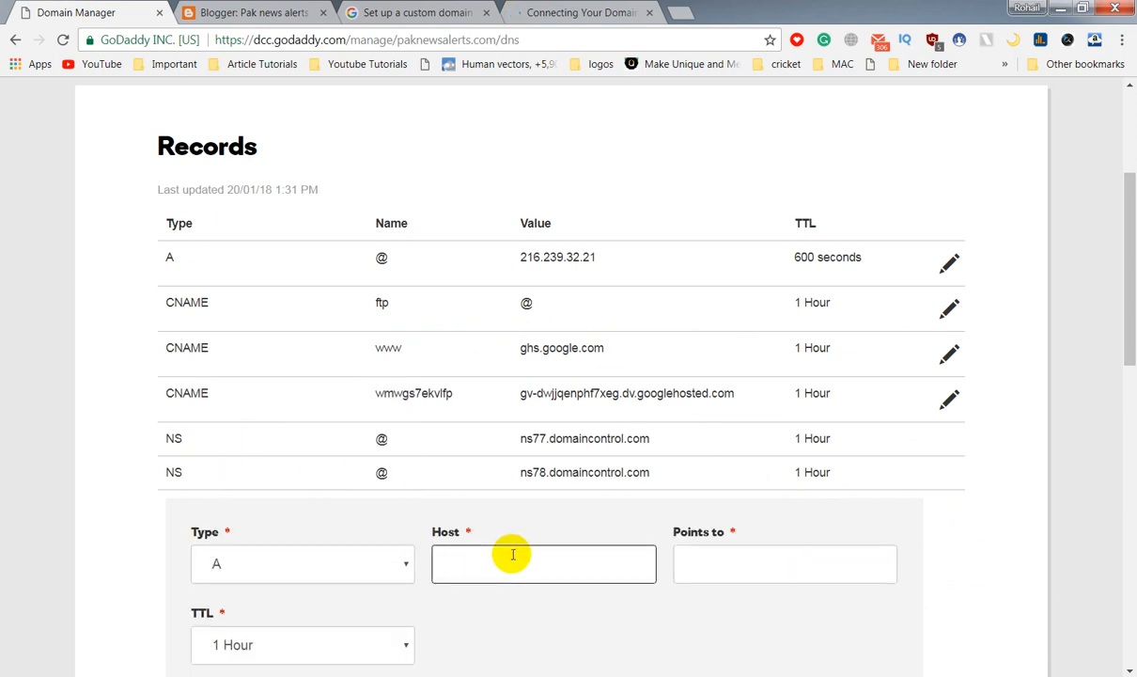
text(@)
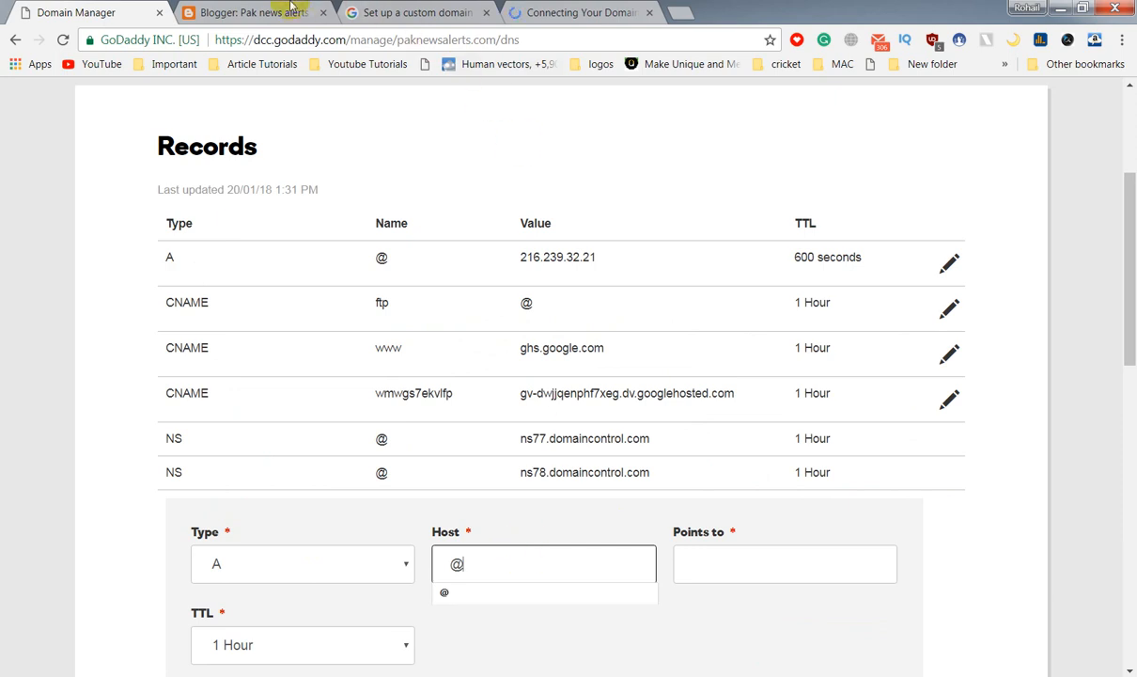
Step: Copy the second Google IP, 216.239.34.21, from Blogger's help page into the new A record's destination and save the record
click(364, 7)
drag(233, 433, 162, 433)
right_click(162, 433)
click(193, 445)
click(76, 11)
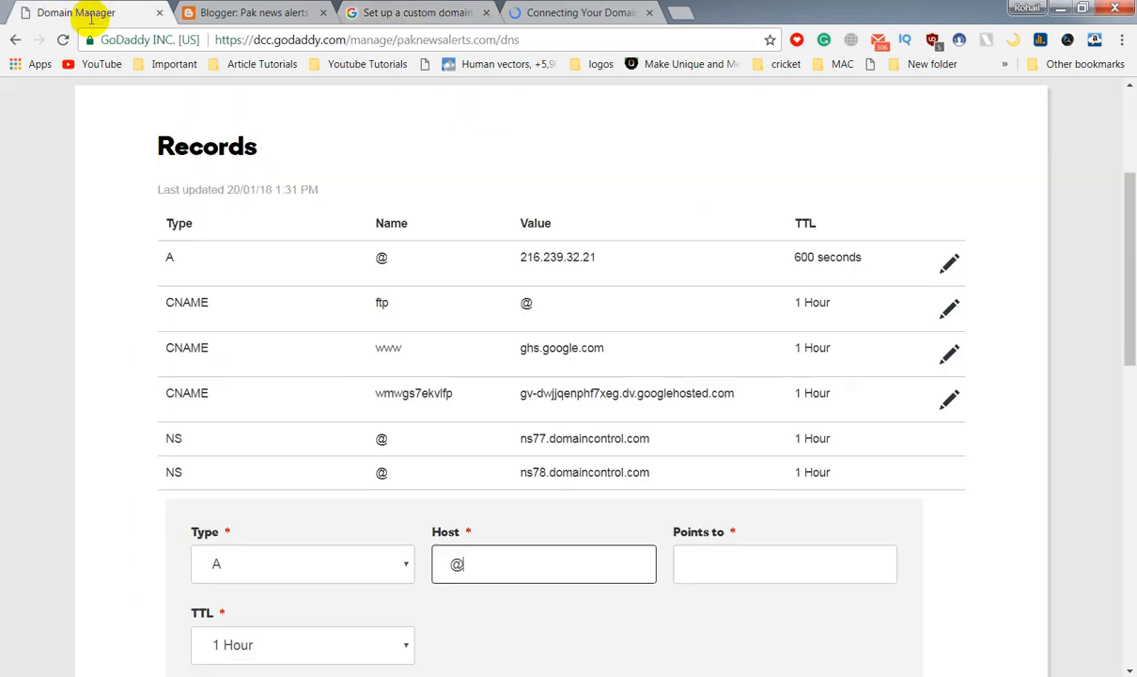
right_click(726, 530)
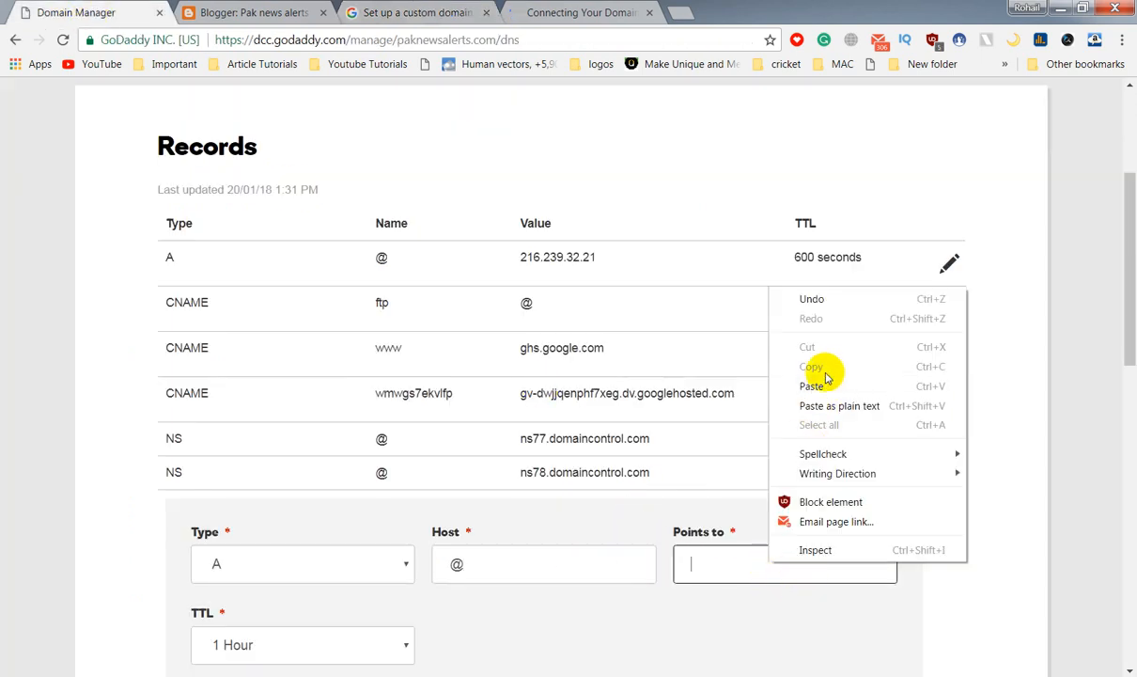
click(780, 356)
scroll(827, 451, down, 3)
click(761, 536)
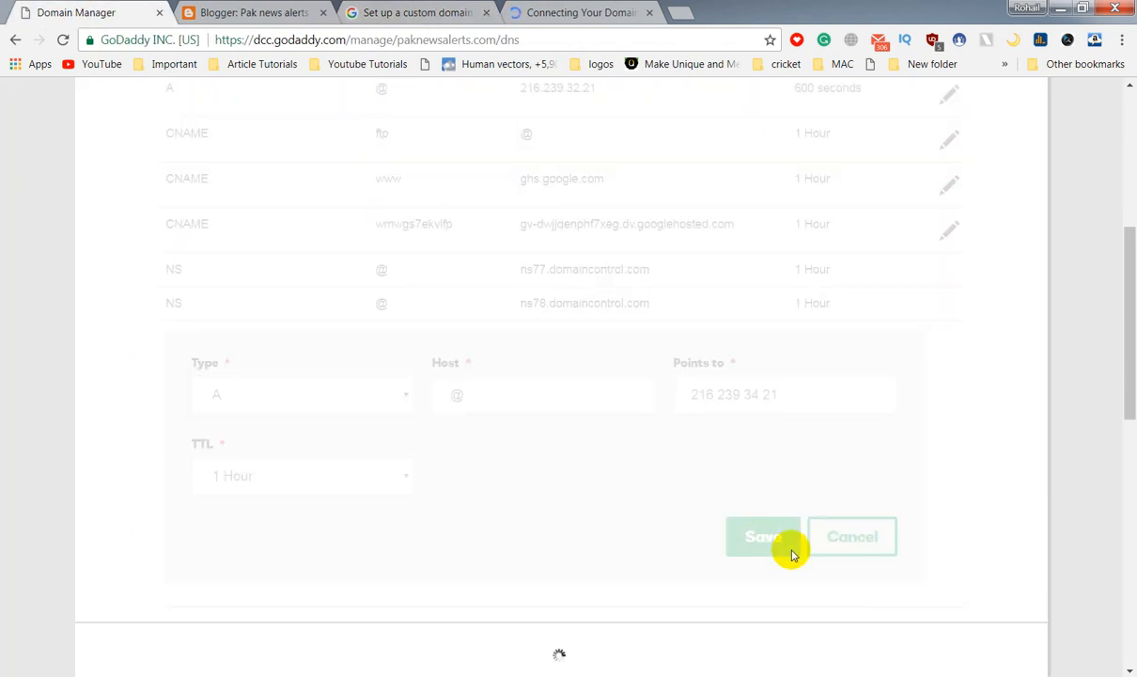
Step: Copy the third Google IP, 216.239.36.21, from Step 3 of Blogger's custom domain help
click(254, 14)
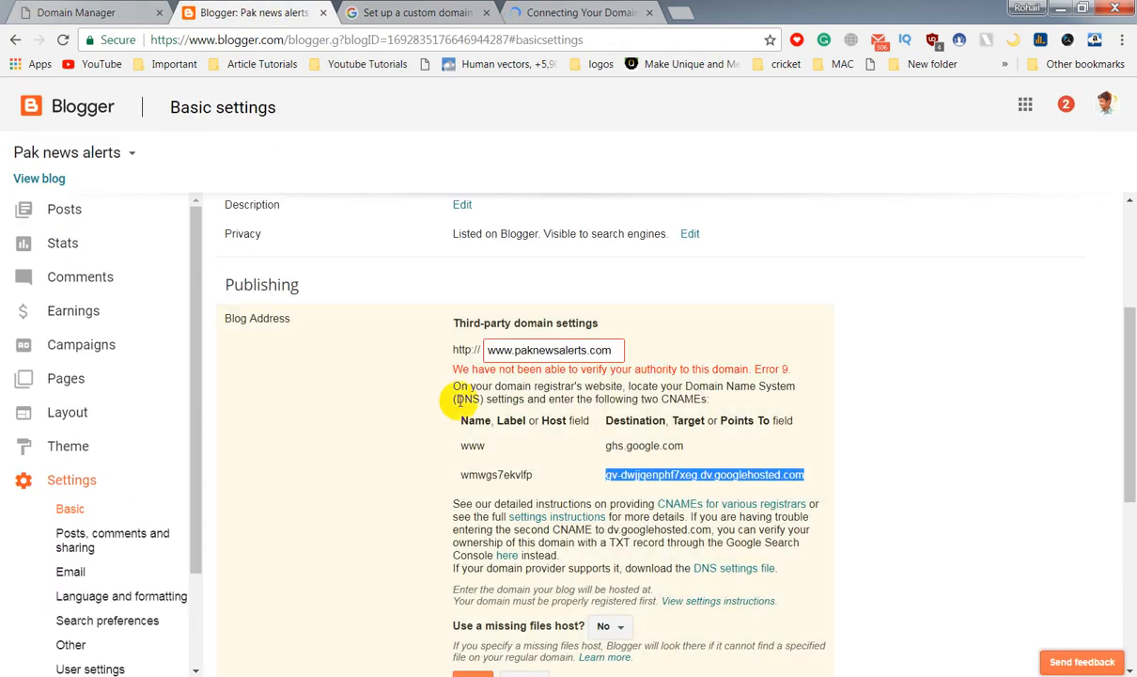
click(343, 12)
drag(235, 454, 168, 455)
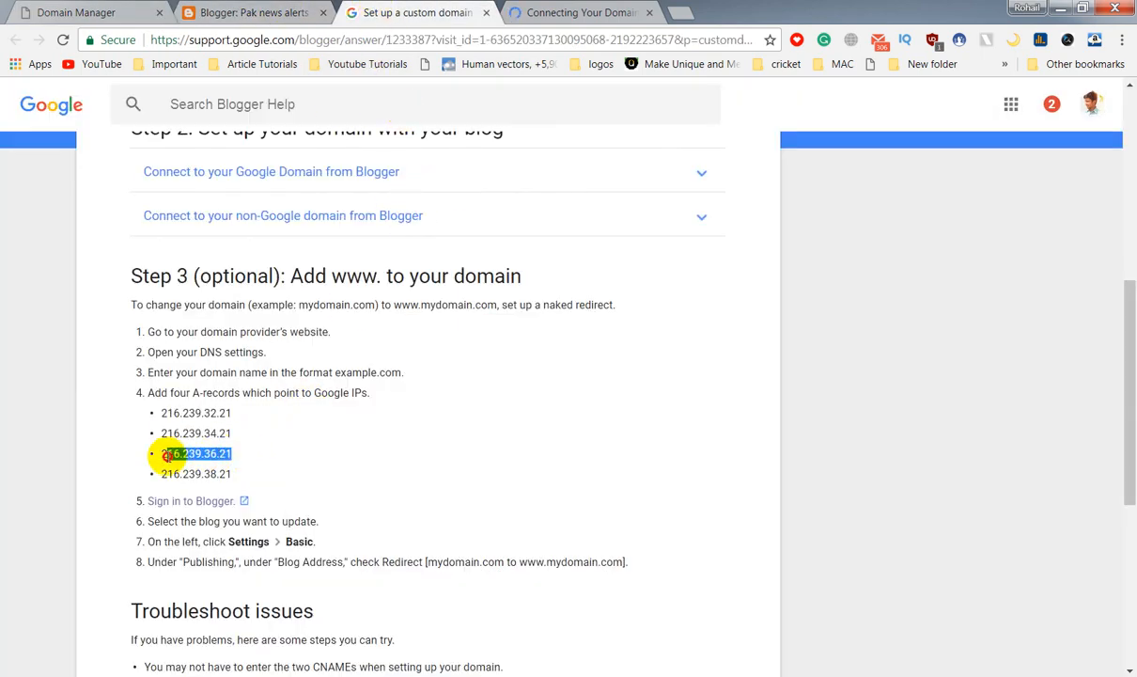
right_click(164, 461)
click(188, 466)
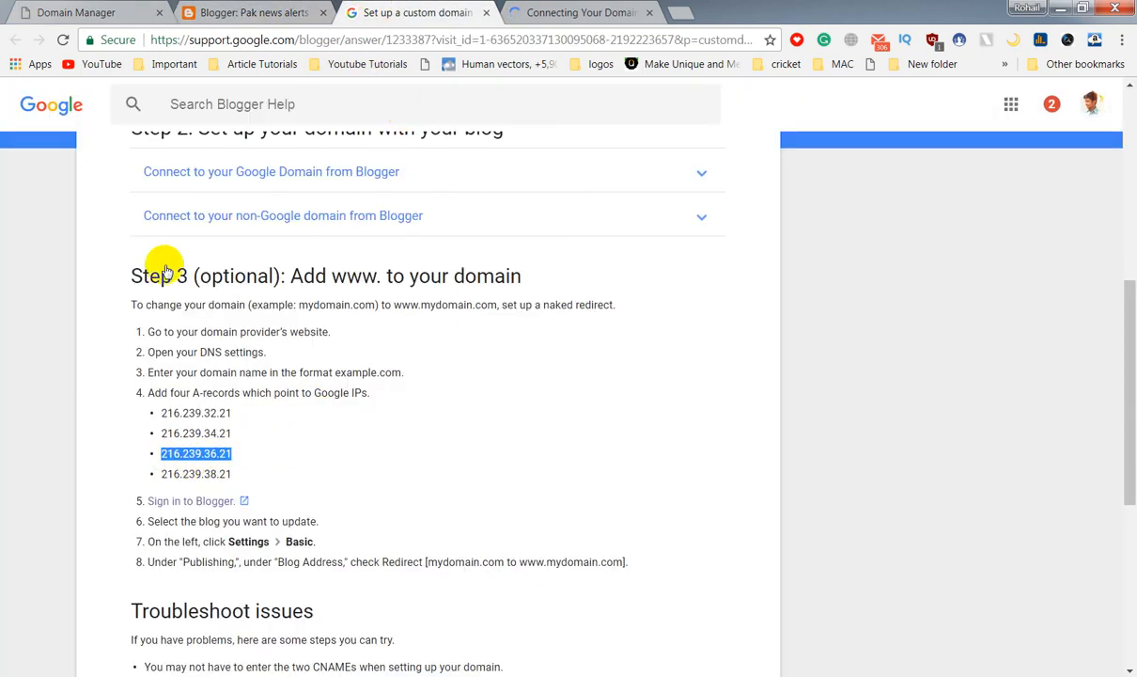
Step: Add an A record in GoDaddy's DNS with host @ pointing to the copied IP 216.239.36.21, and save it
click(75, 12)
scroll(336, 269, up, 2)
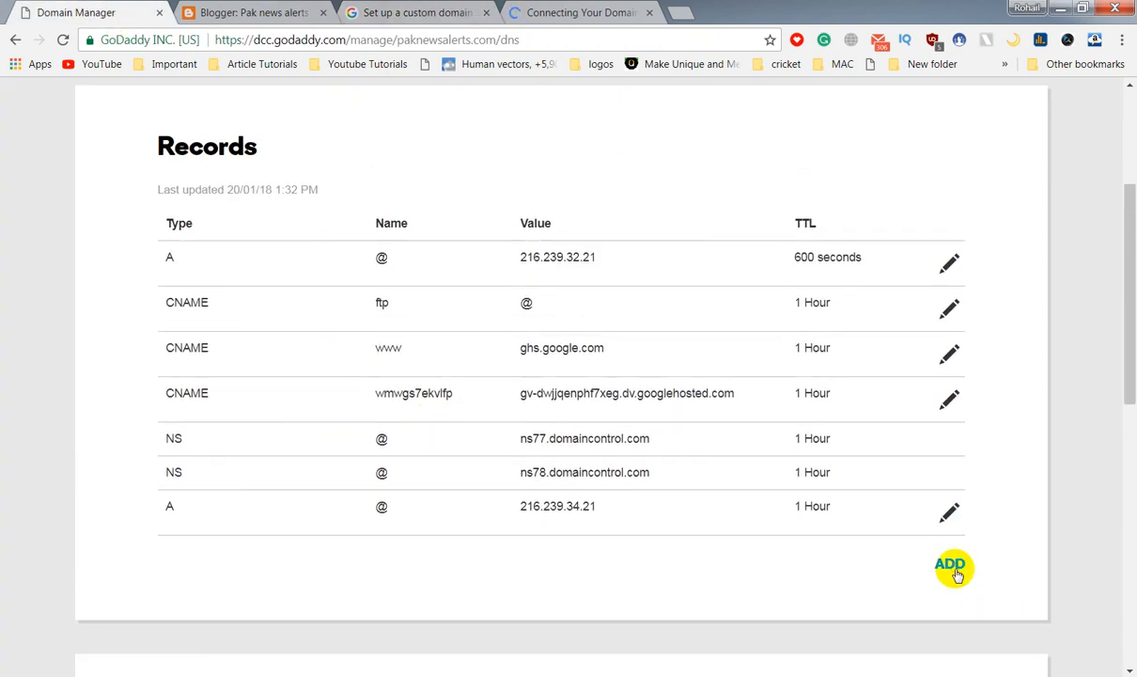
click(943, 564)
click(329, 608)
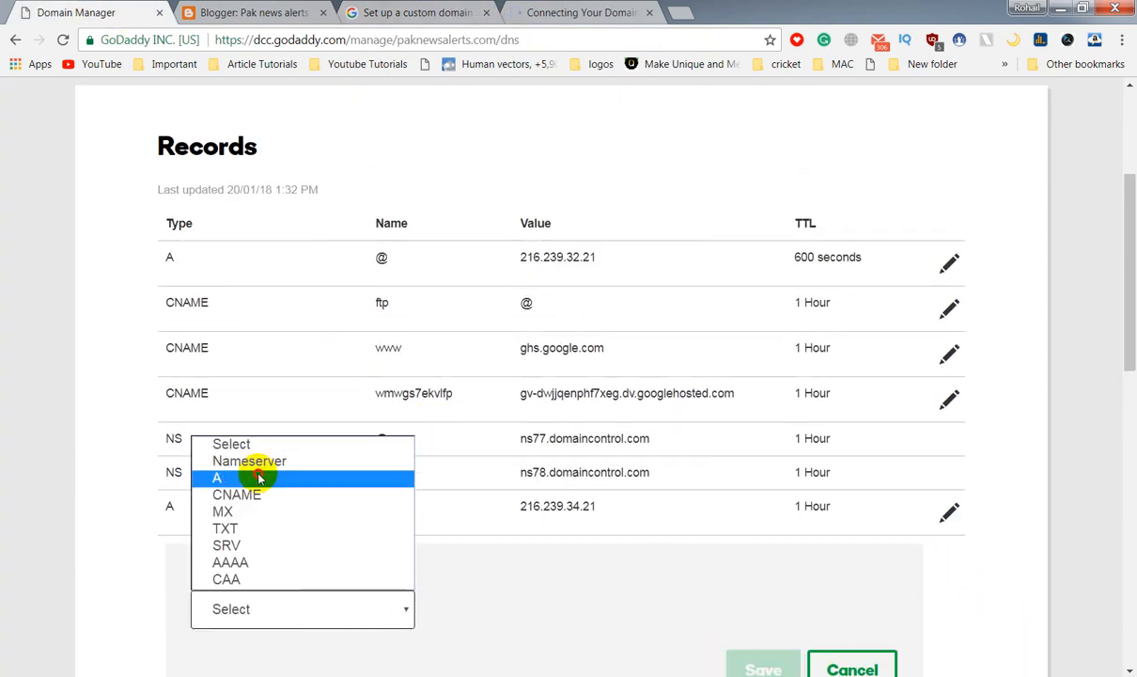
click(299, 472)
click(543, 606)
text(@)
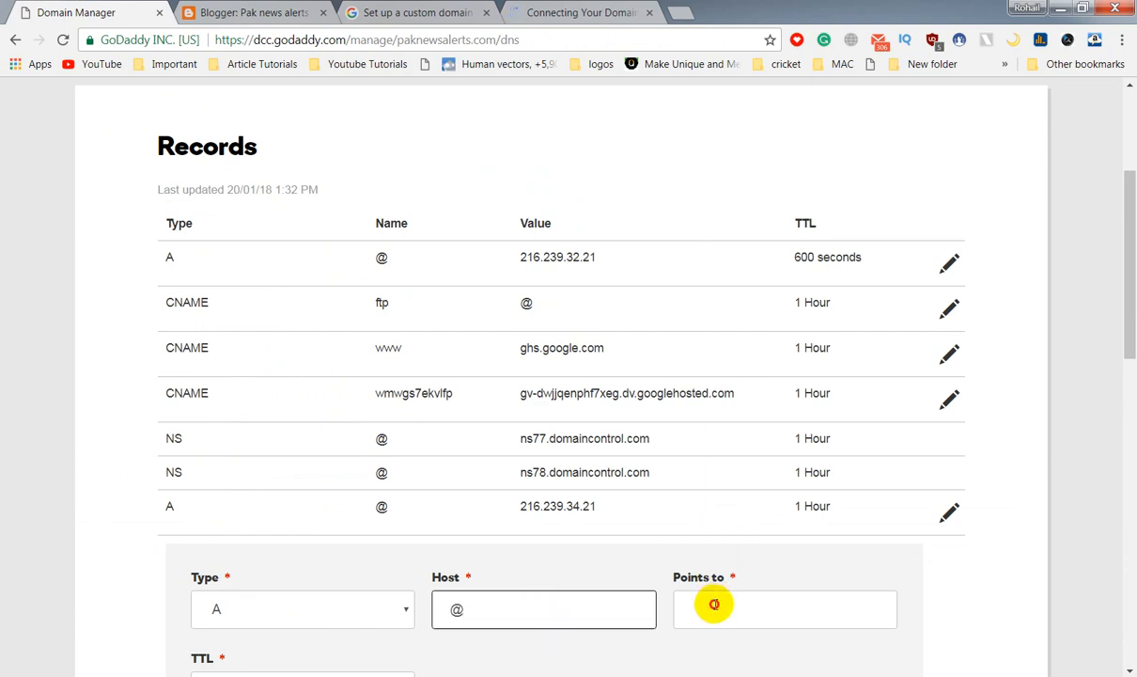
right_click(713, 602)
click(743, 424)
scroll(808, 606, down, 1)
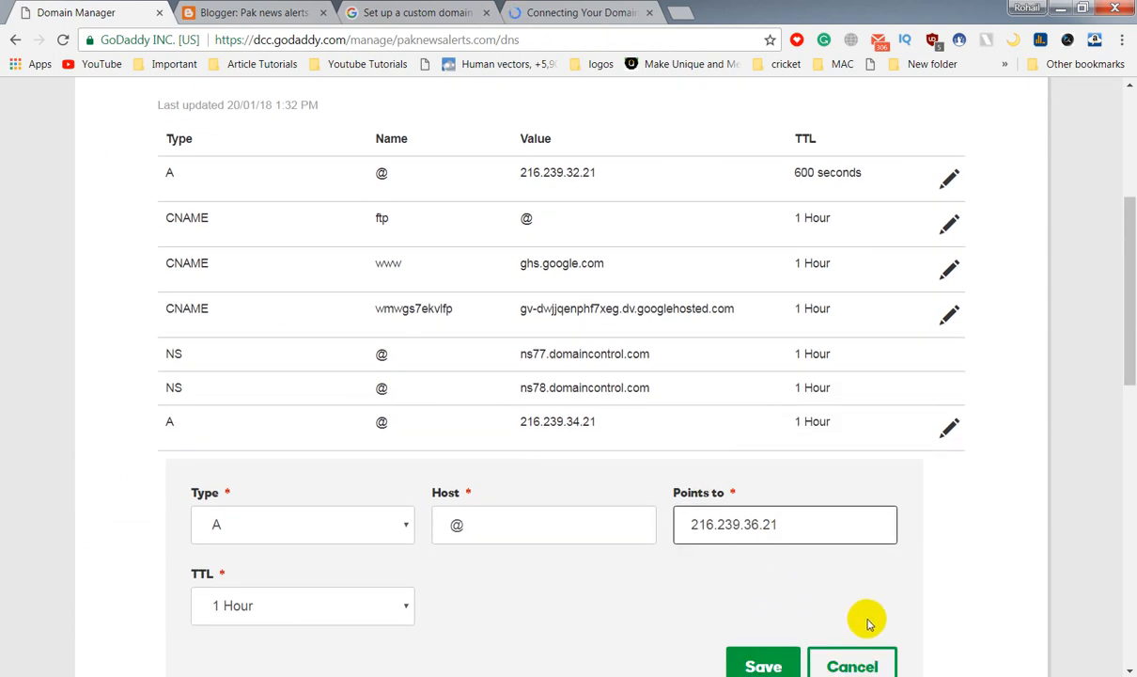
click(763, 666)
Step: Copy the fourth Google IP, 216.239.38.21, from Step 3 of Blogger's custom domain help
click(430, 6)
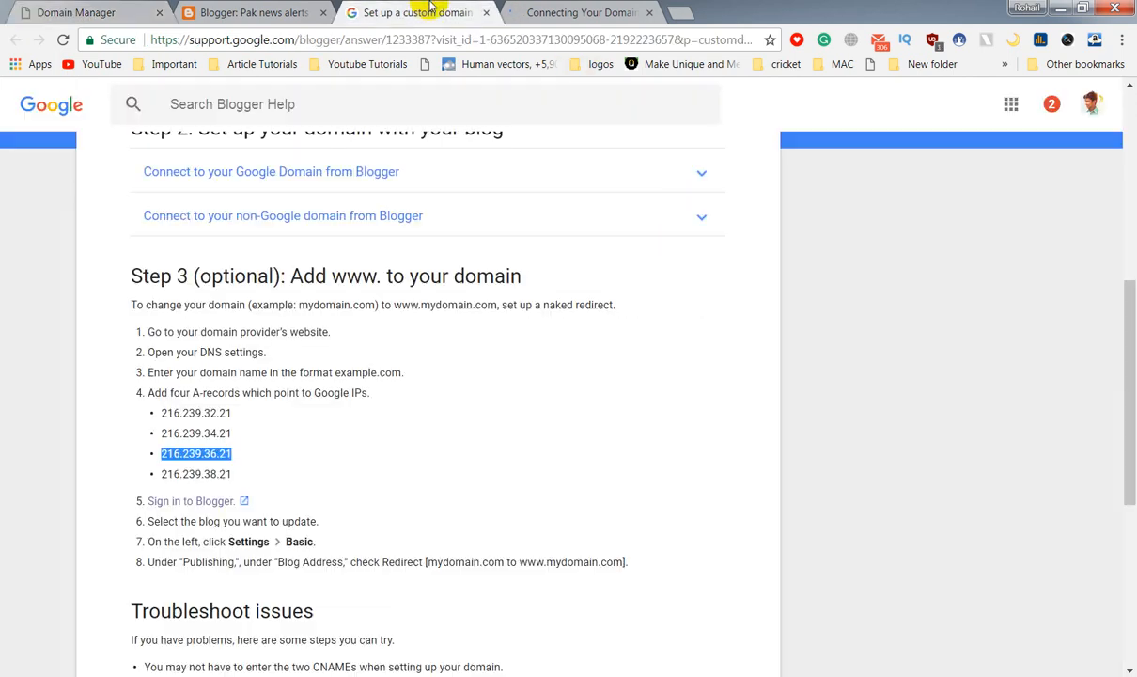
drag(261, 474, 162, 474)
right_click(157, 474)
click(195, 484)
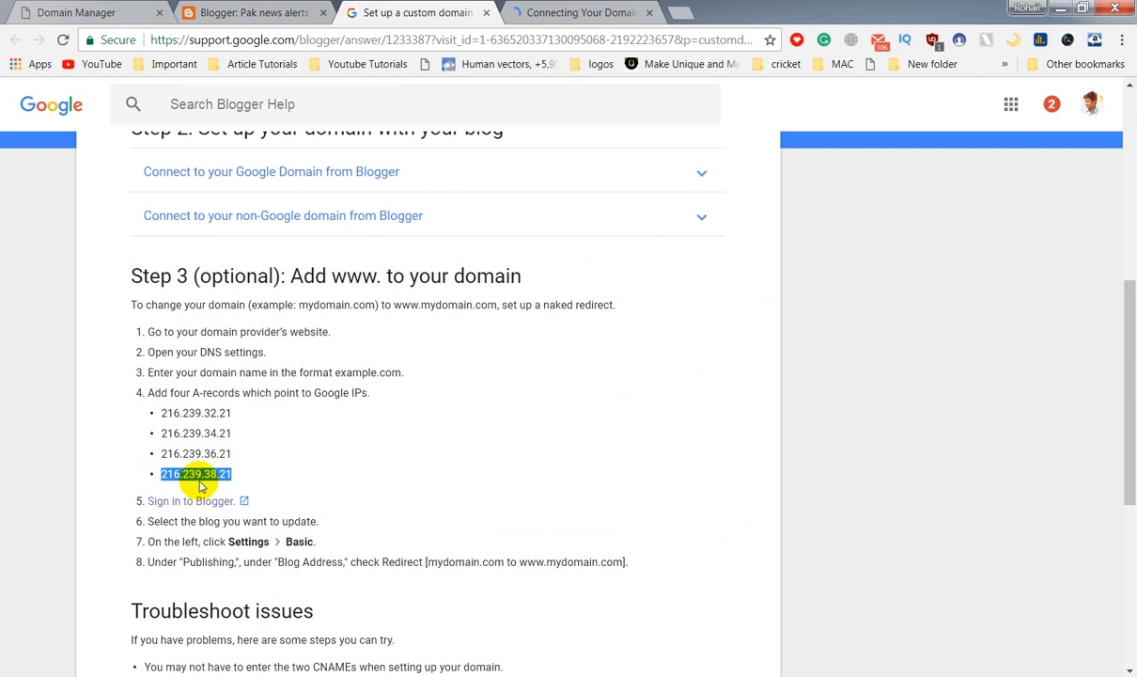
Step: Add an A record in GoDaddy's DNS with host @ pointing to the copied IP 216.239.38.21, and save it
click(75, 11)
click(959, 527)
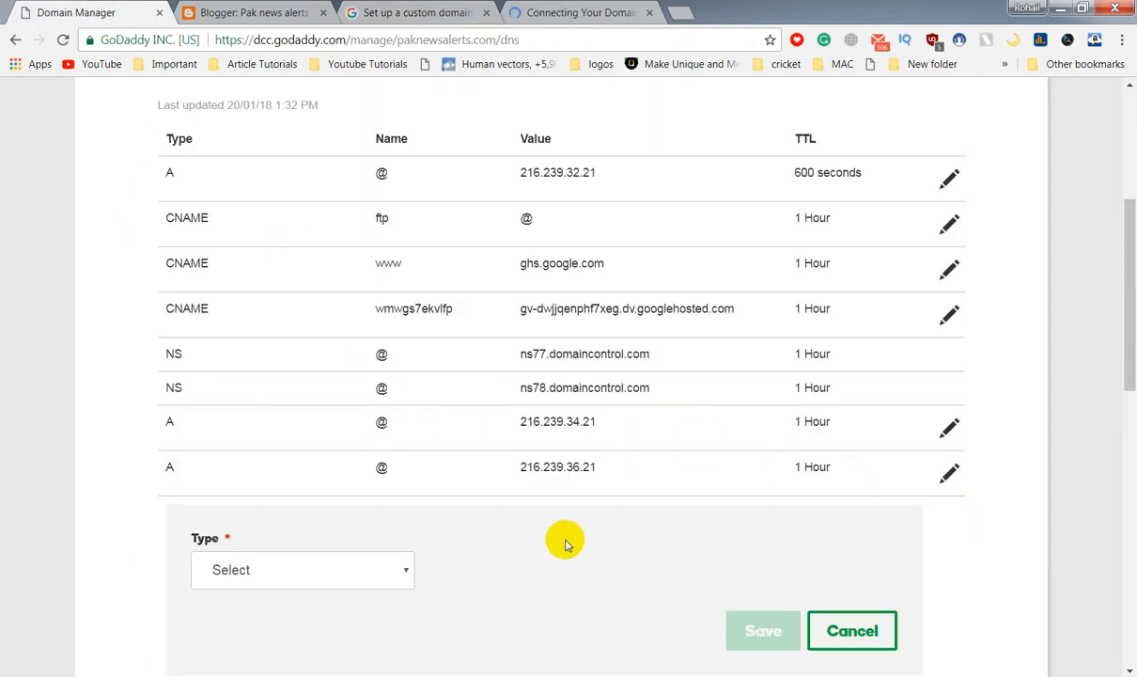
click(348, 569)
click(218, 438)
click(556, 575)
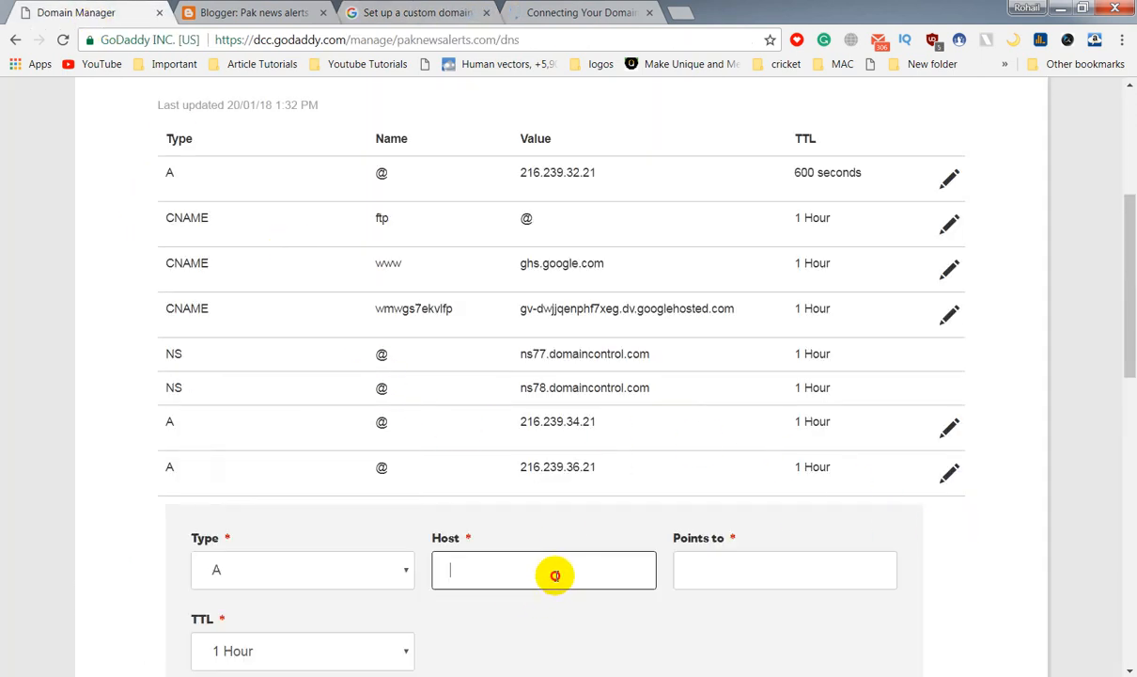
text(@)
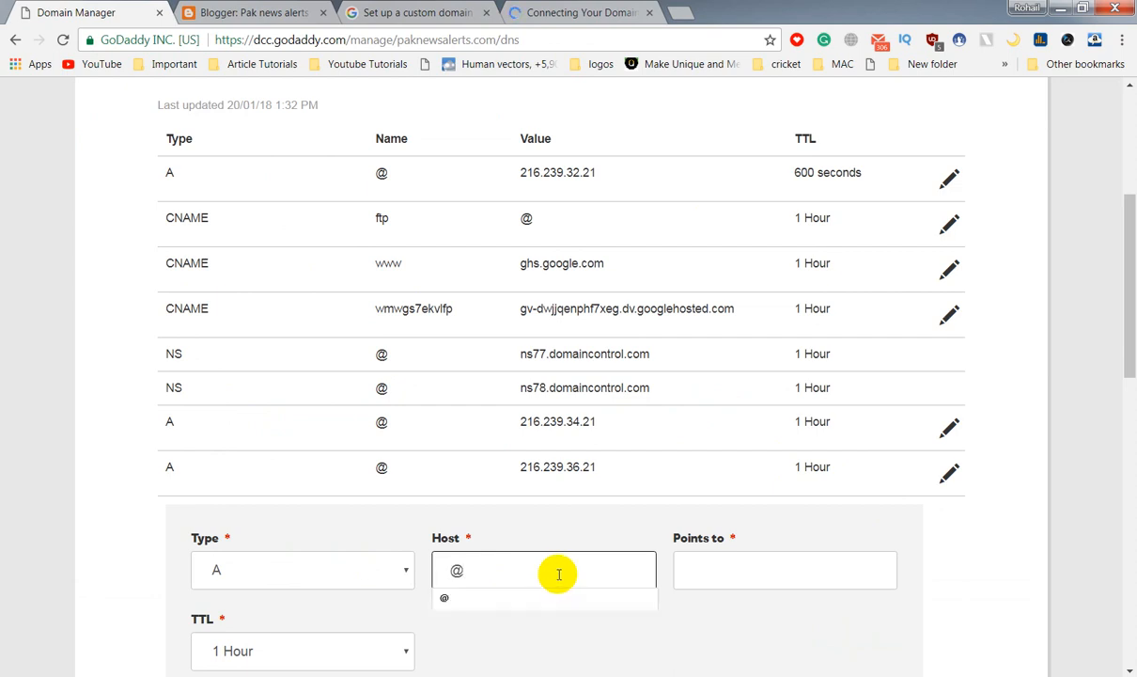
click(716, 569)
right_click(717, 564)
click(762, 383)
scroll(731, 598, down, 1)
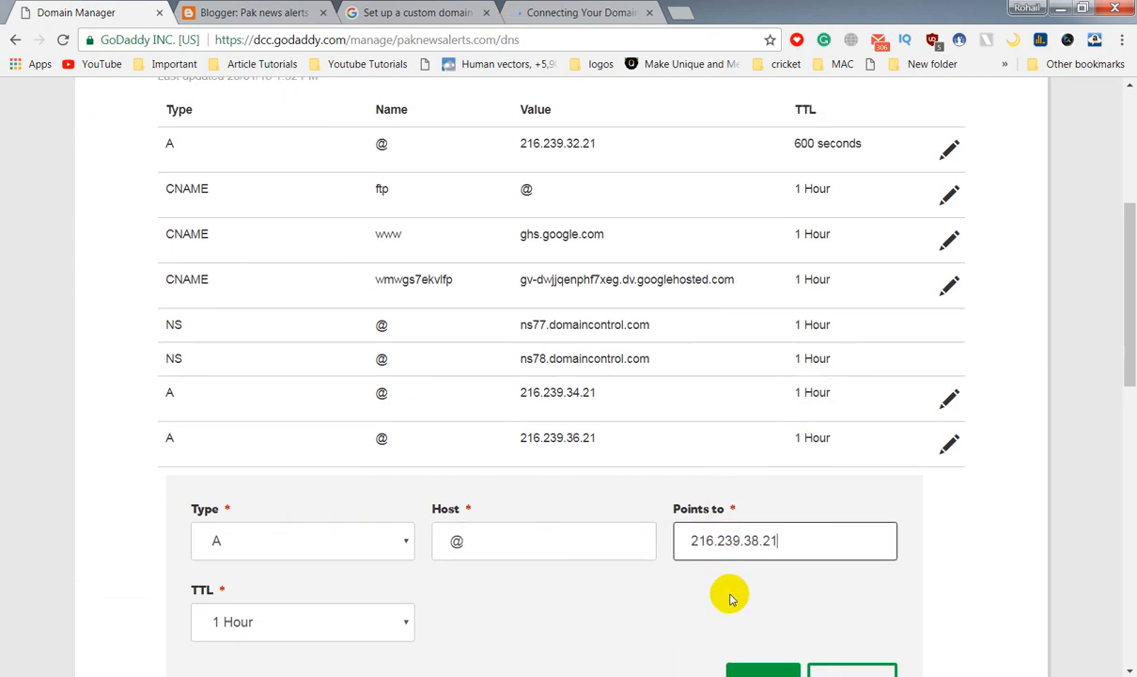
scroll(731, 598, down, 2)
click(756, 540)
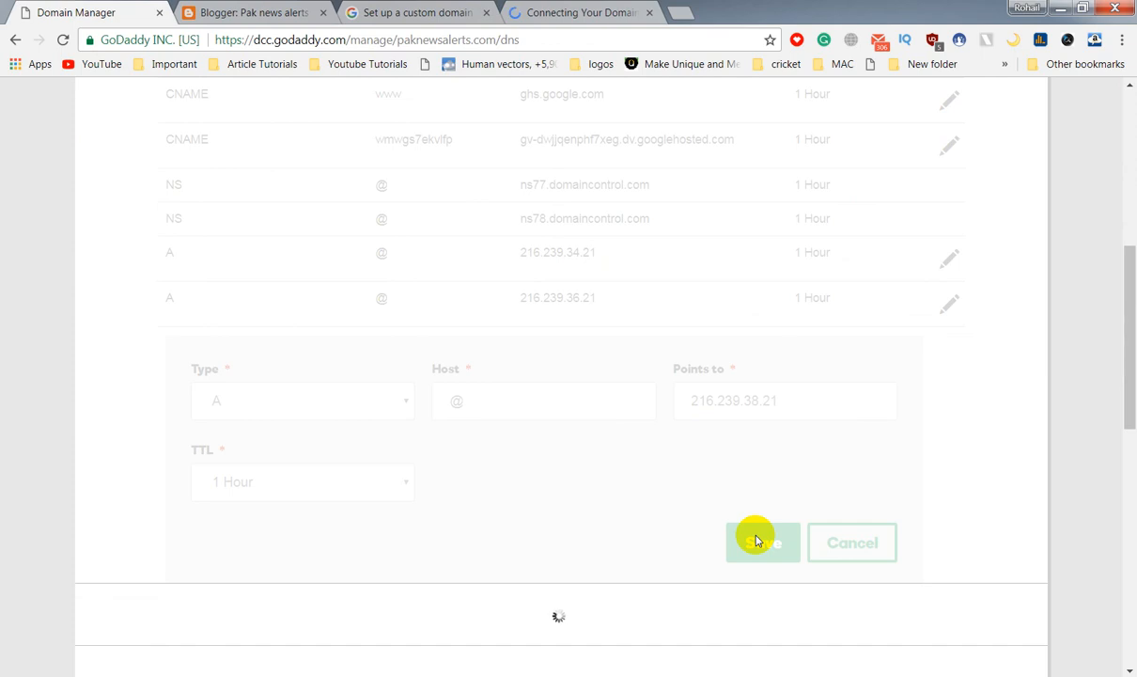
scroll(357, 536, up, 2)
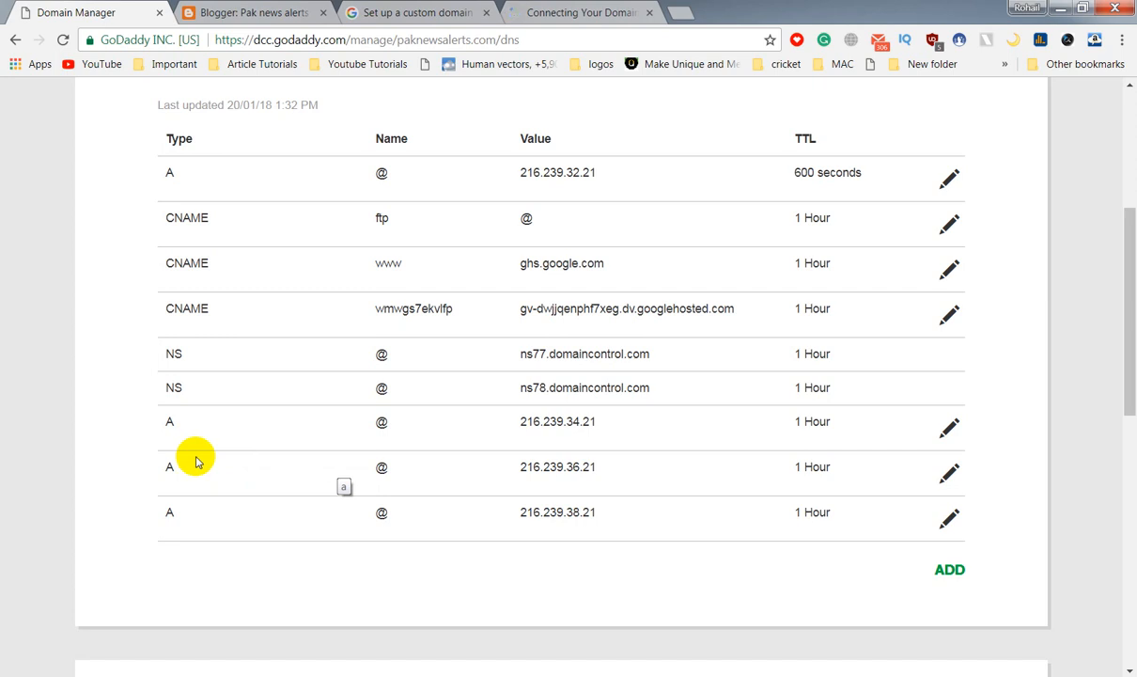
scroll(199, 470, up, 2)
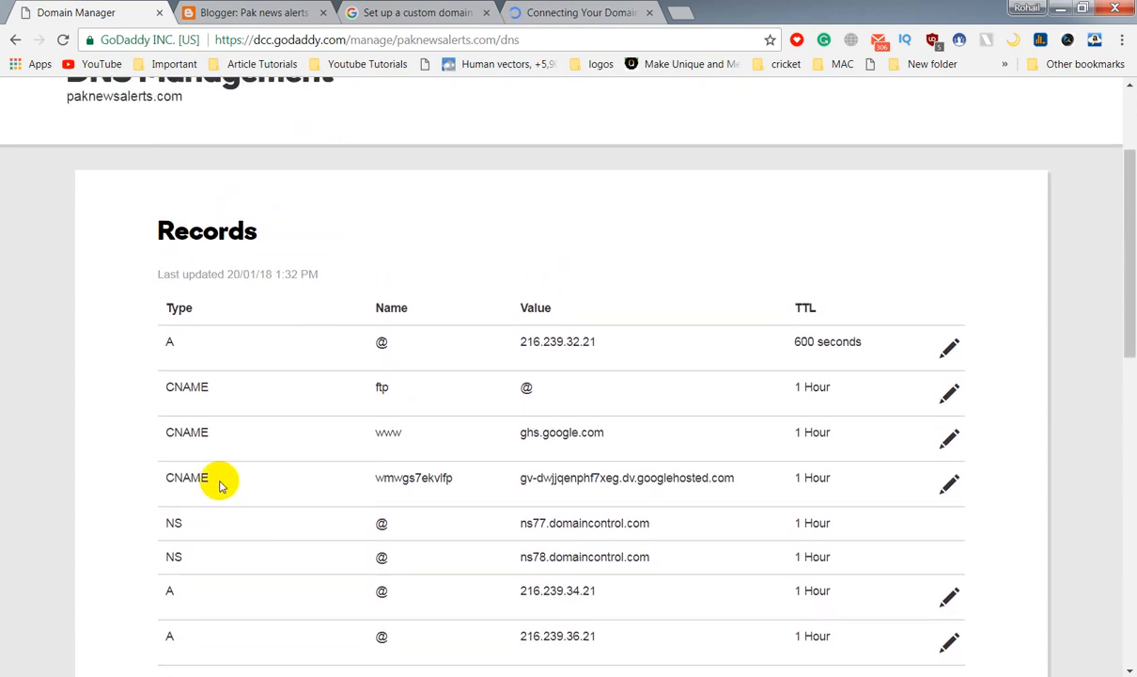
scroll(258, 348, down, 4)
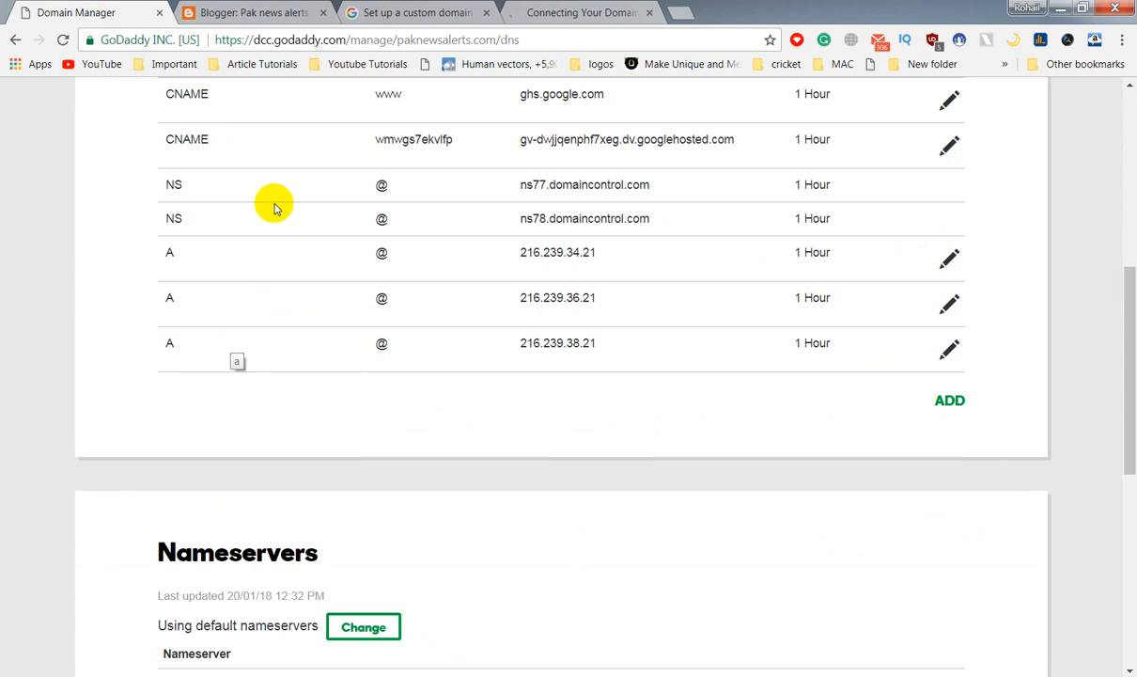
click(258, 7)
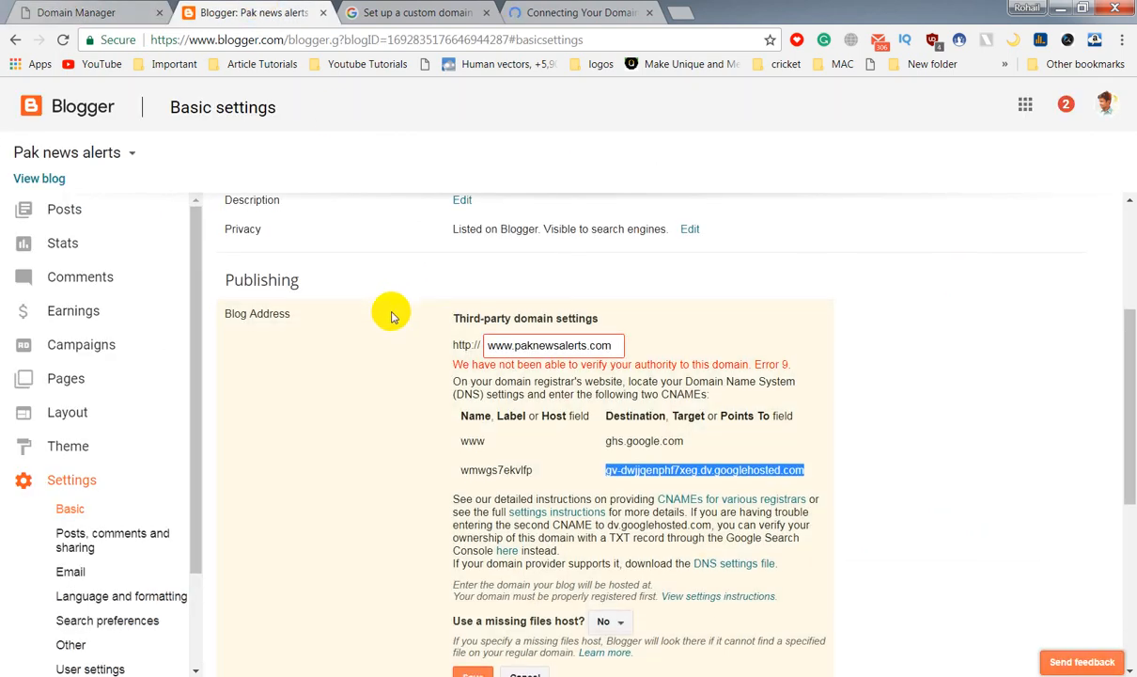
click(473, 597)
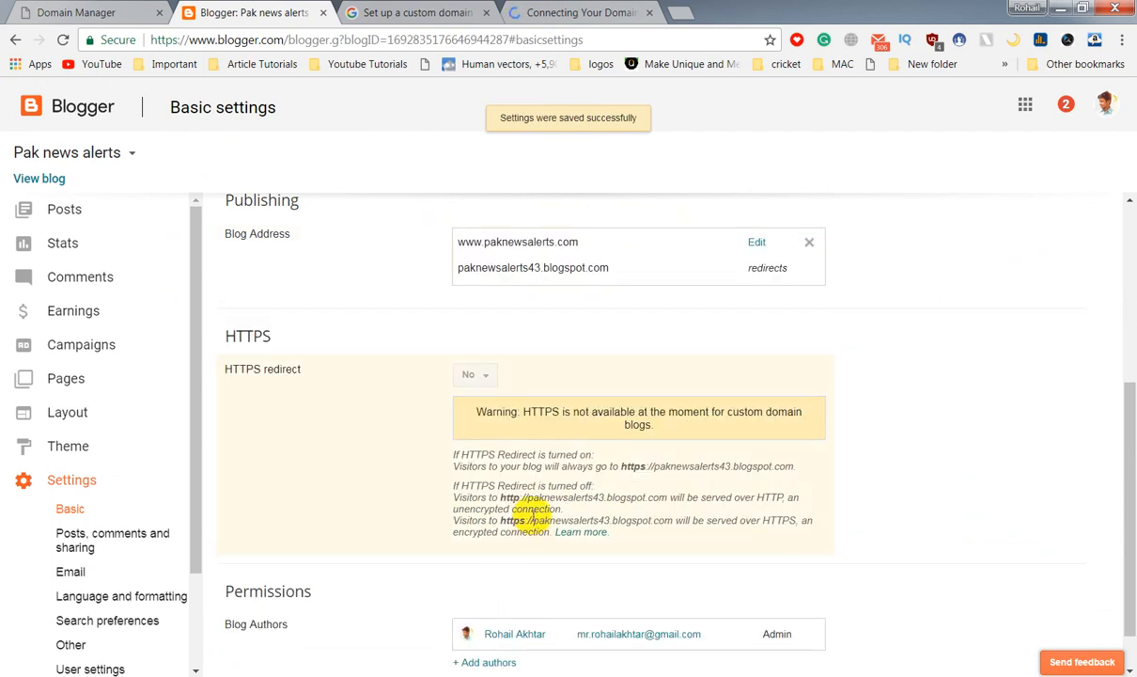
scroll(526, 512, up, 2)
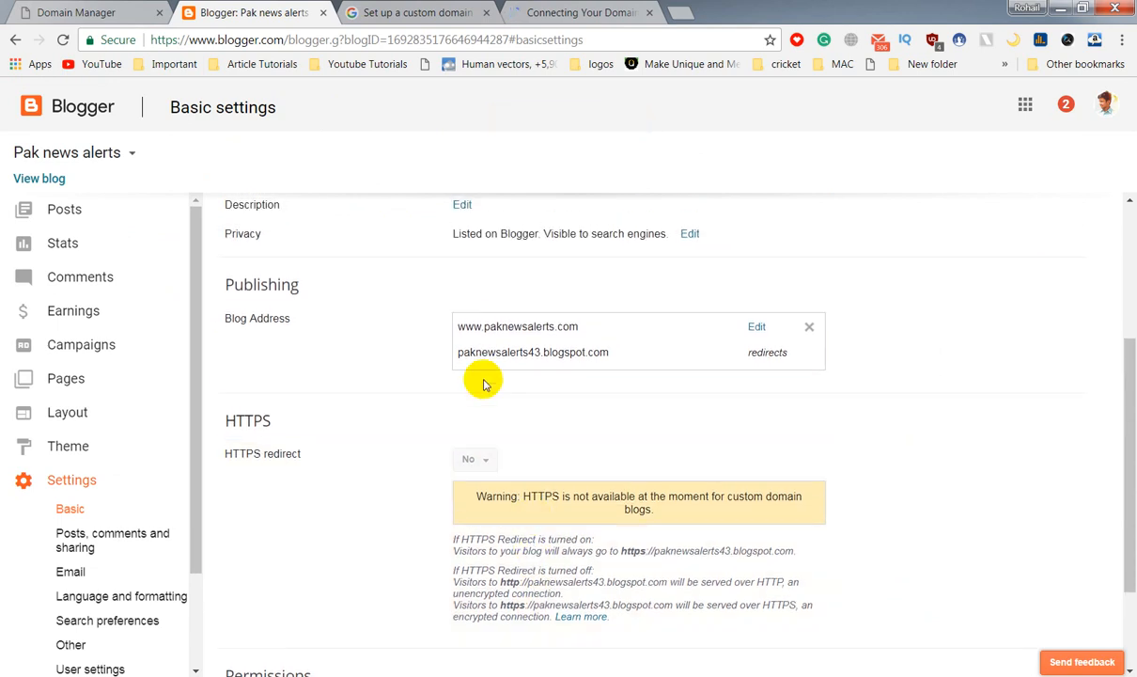
drag(581, 326, 457, 326)
right_click(461, 327)
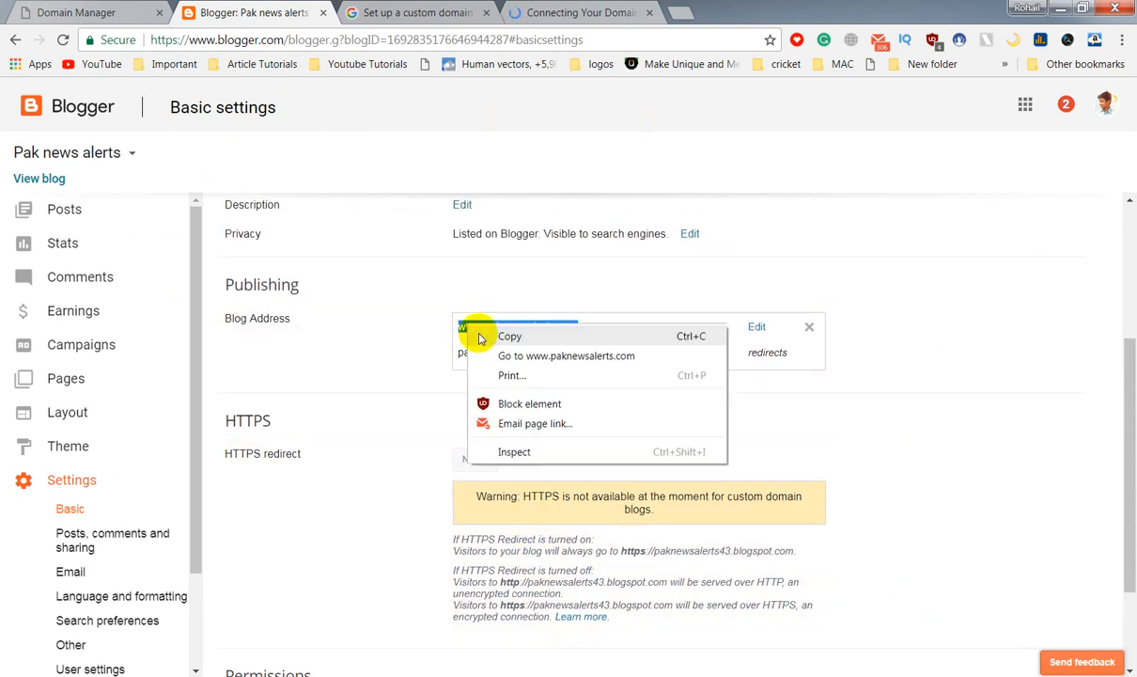
click(508, 358)
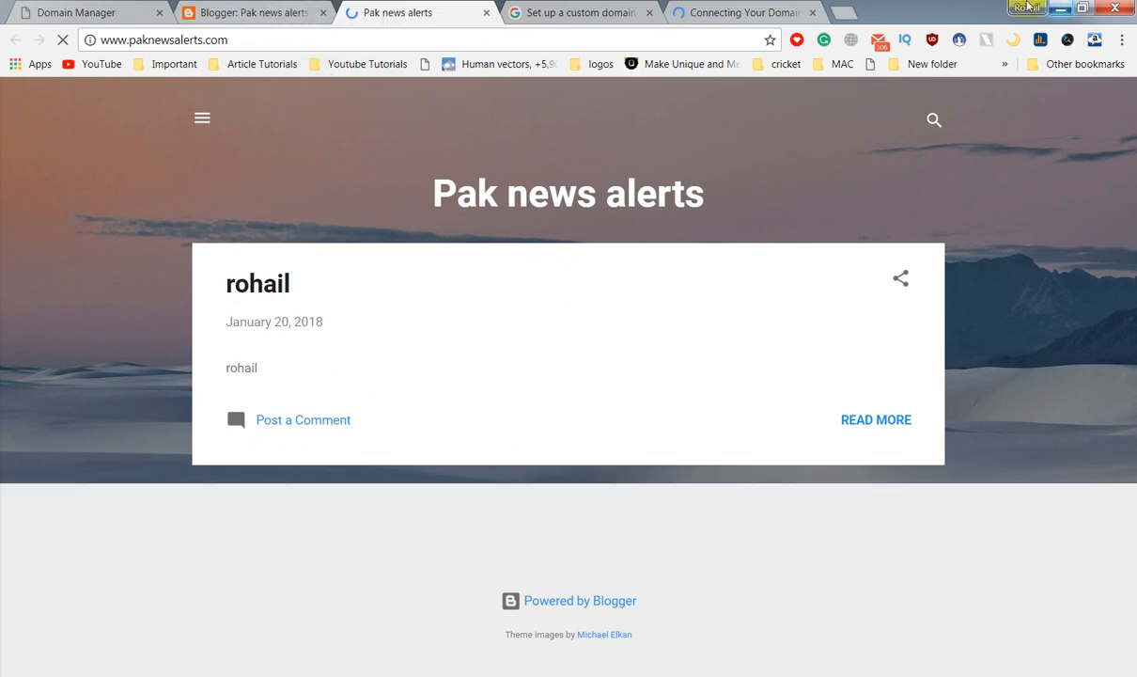
click(1074, 8)
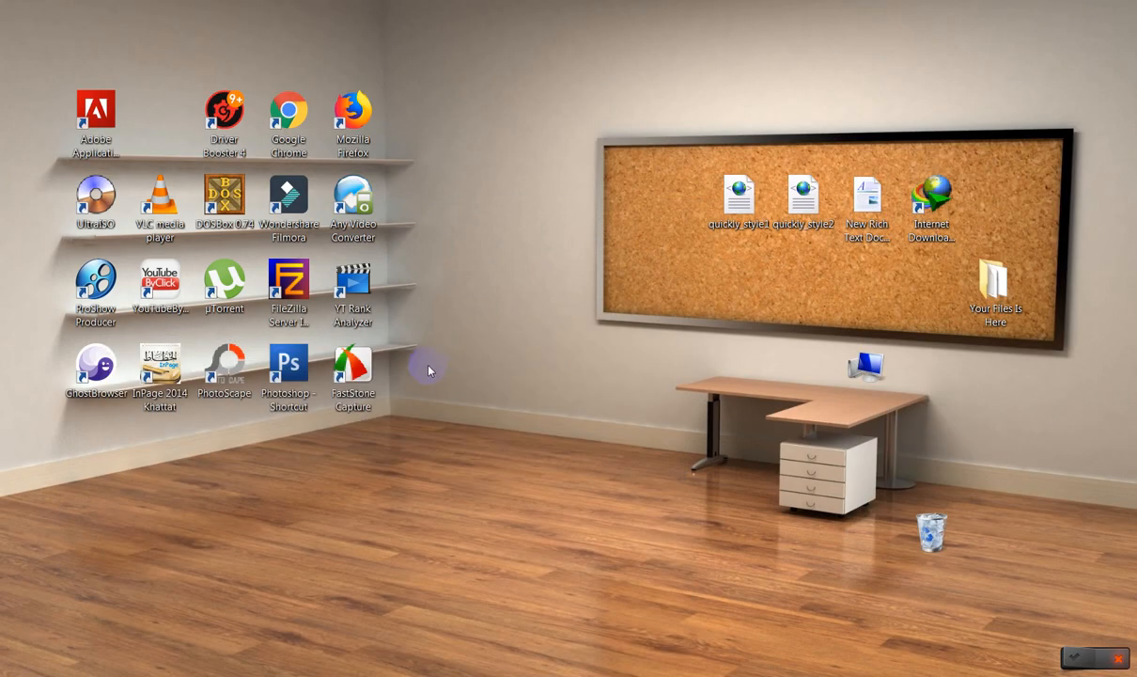